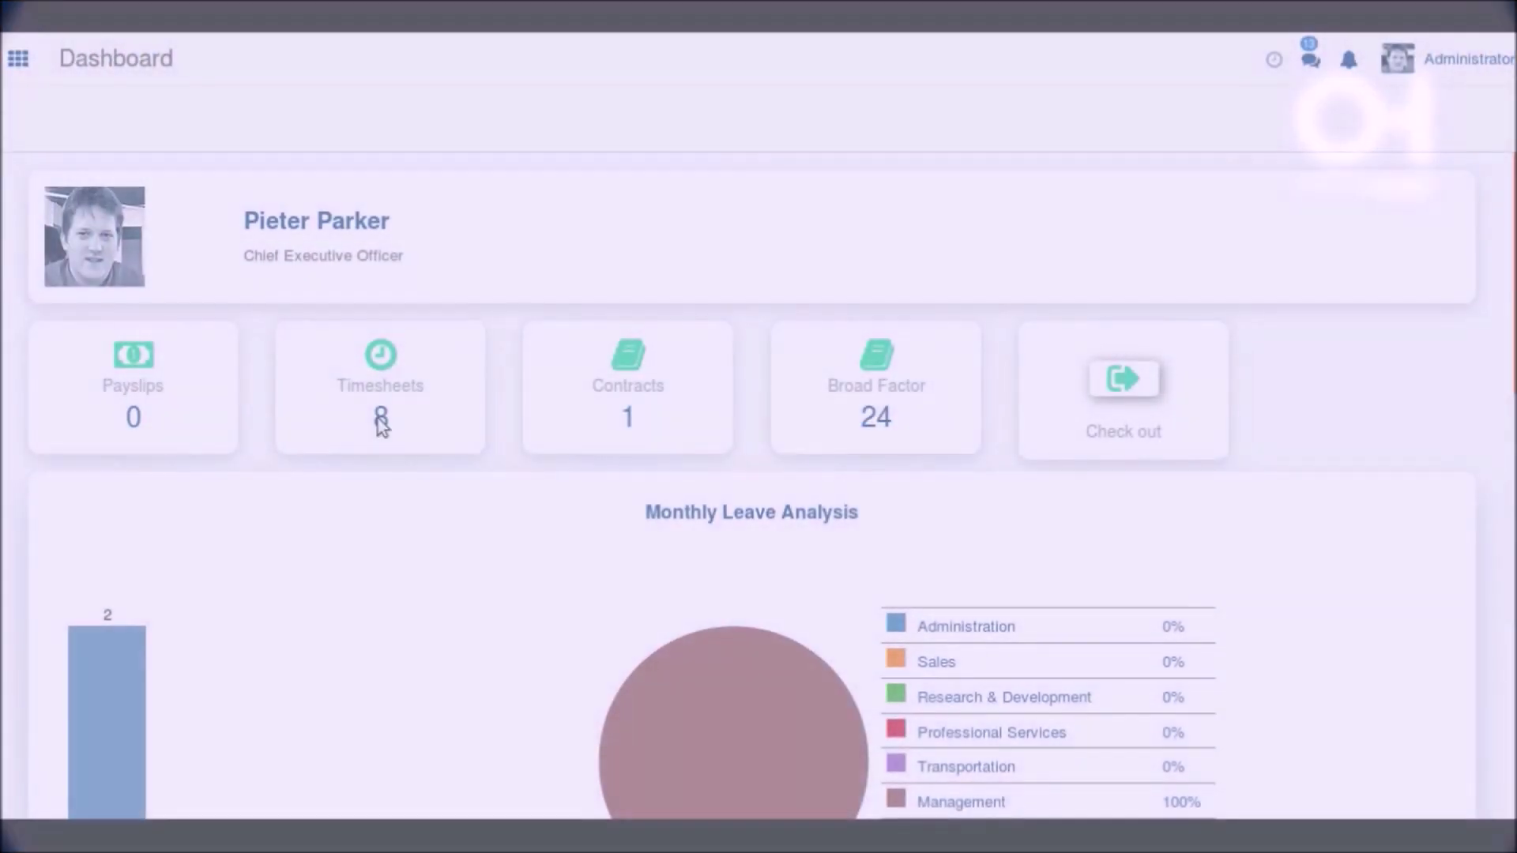
Launch the Timesheets app from the apps grid to list this week's eight entries.
{"action": "left_click", "coordinate": [17, 58]}
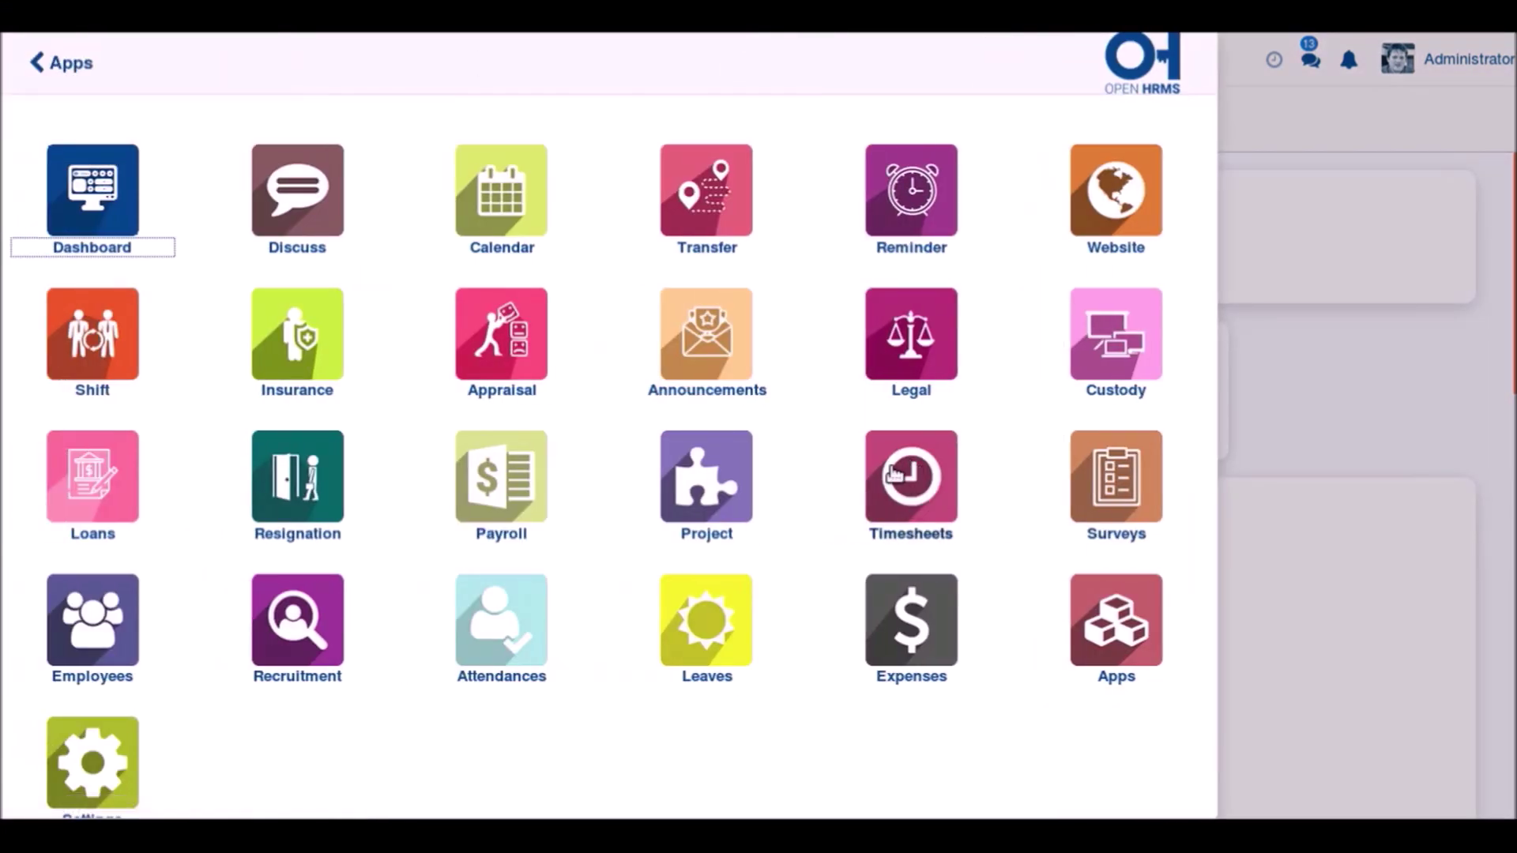
{"action": "left_click", "coordinate": [933, 490]}
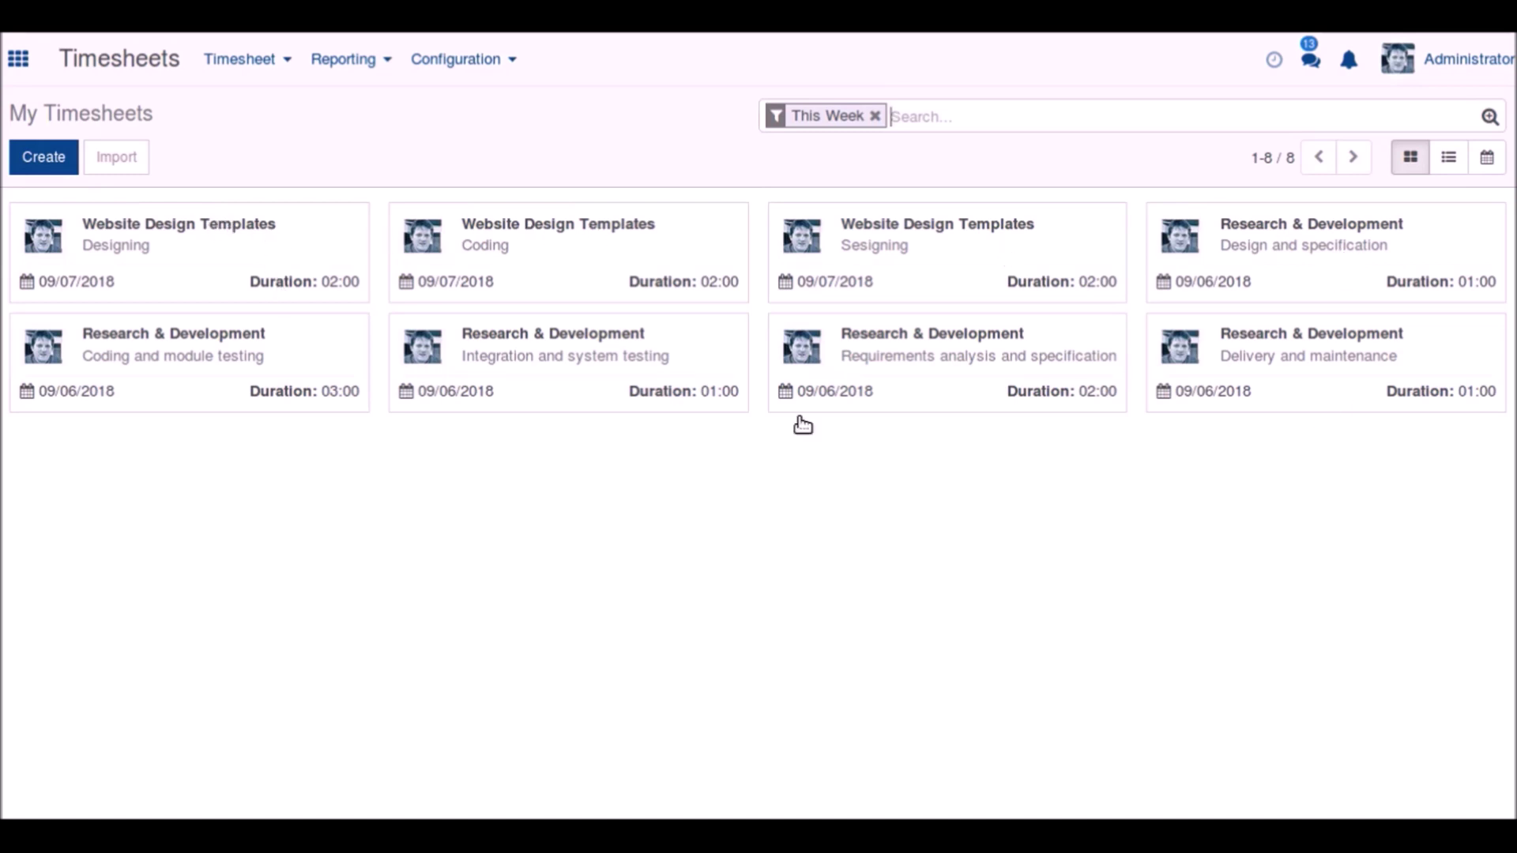
Create a new timesheet entry dated 7 September 2018 (09/07/2018).
{"action": "left_click", "coordinate": [59, 162]}
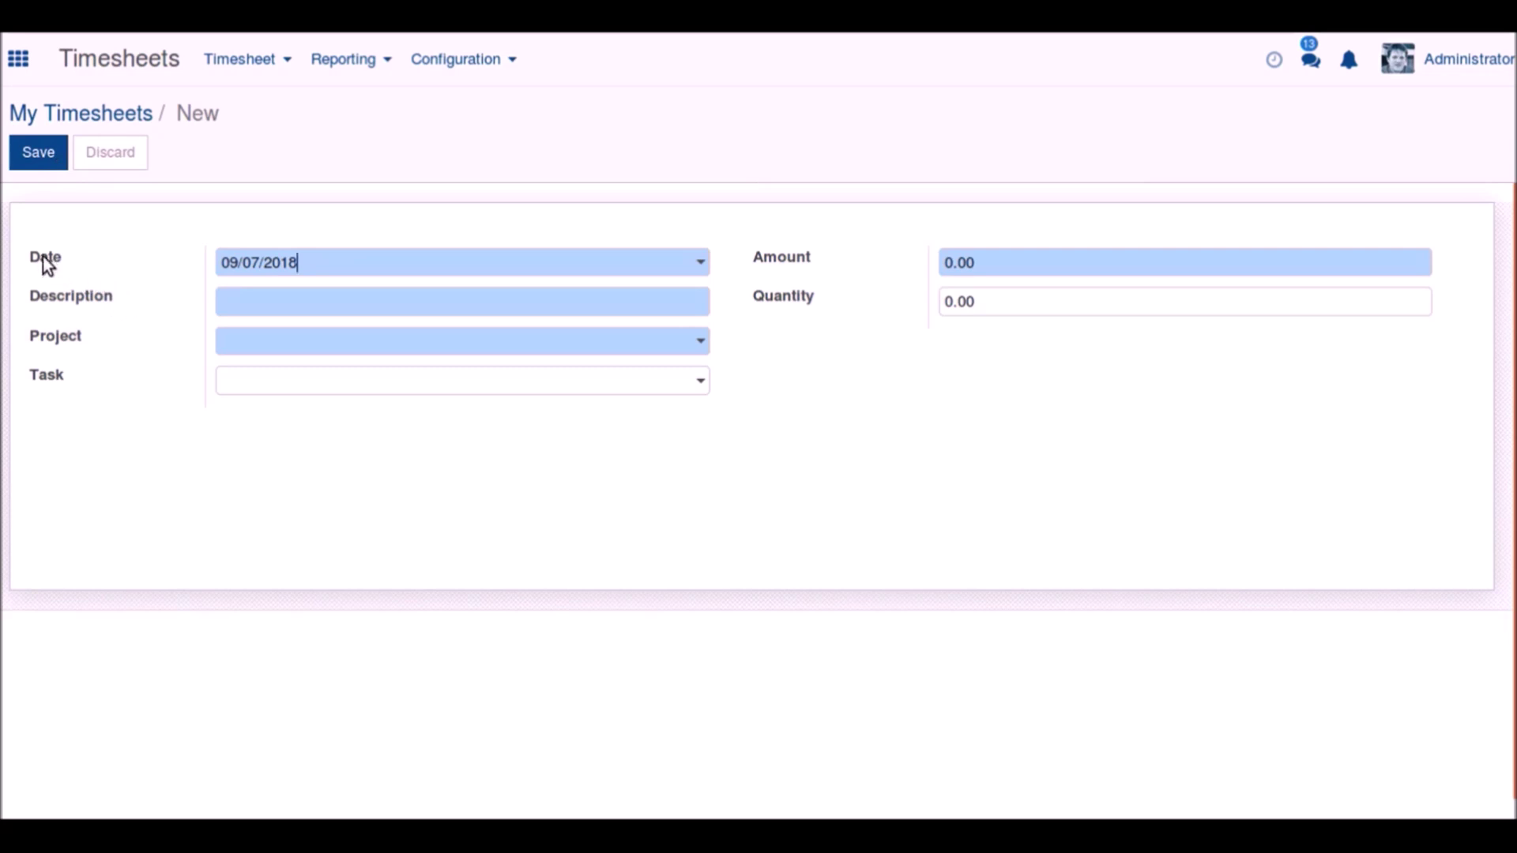
{"action": "left_click", "coordinate": [289, 272]}
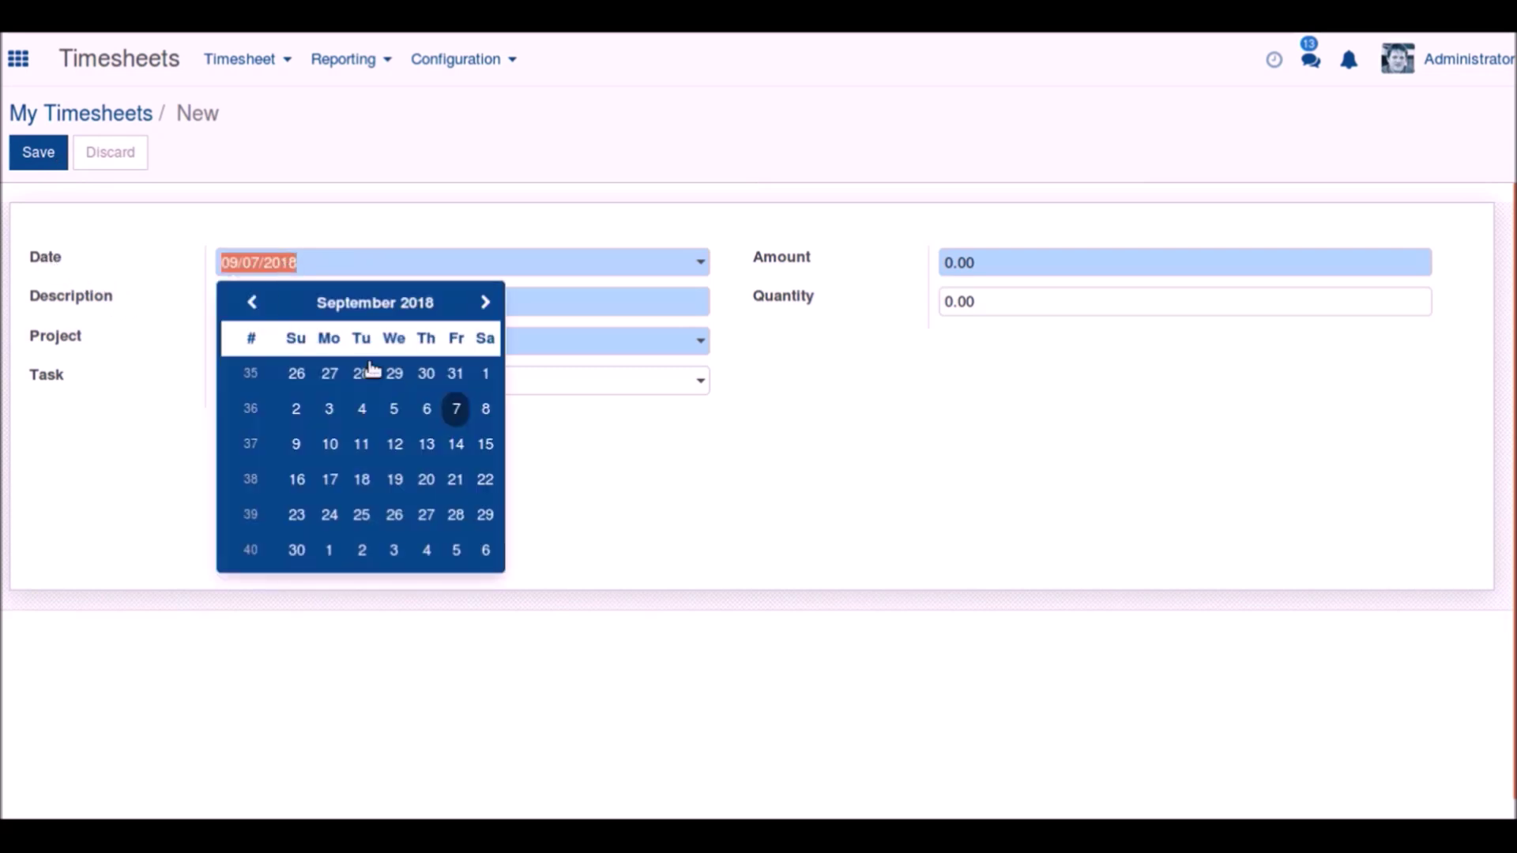
{"action": "left_click", "coordinate": [388, 308]}
{"action": "left_click", "coordinate": [429, 500]}
{"action": "left_click", "coordinate": [458, 417]}
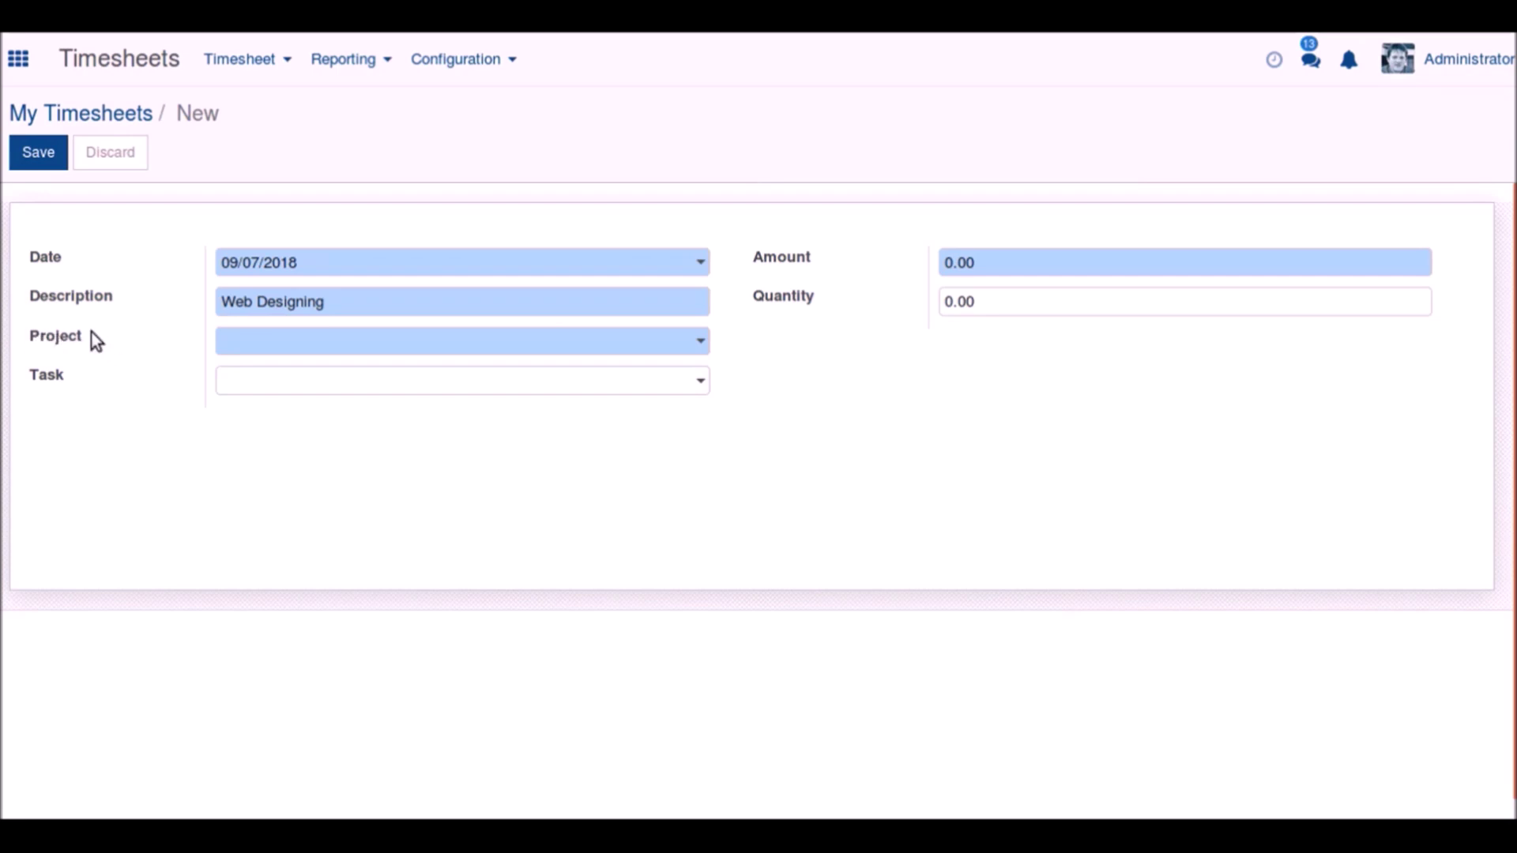
Assign the Website for Sales & WMS project and start a new task from the Task field.
{"action": "left_click", "coordinate": [281, 342]}
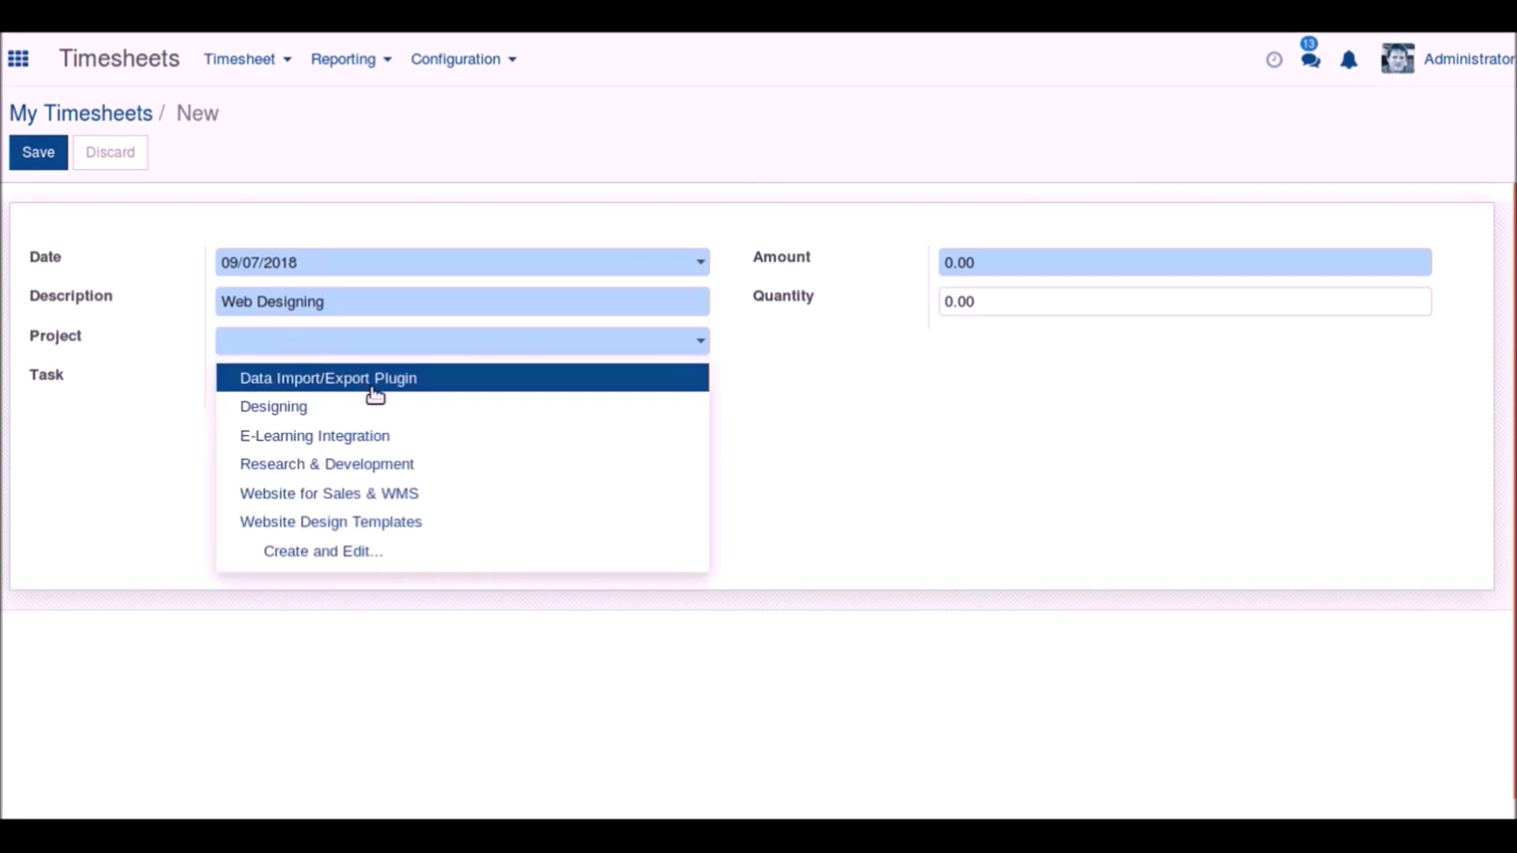
{"action": "left_click", "coordinate": [414, 491]}
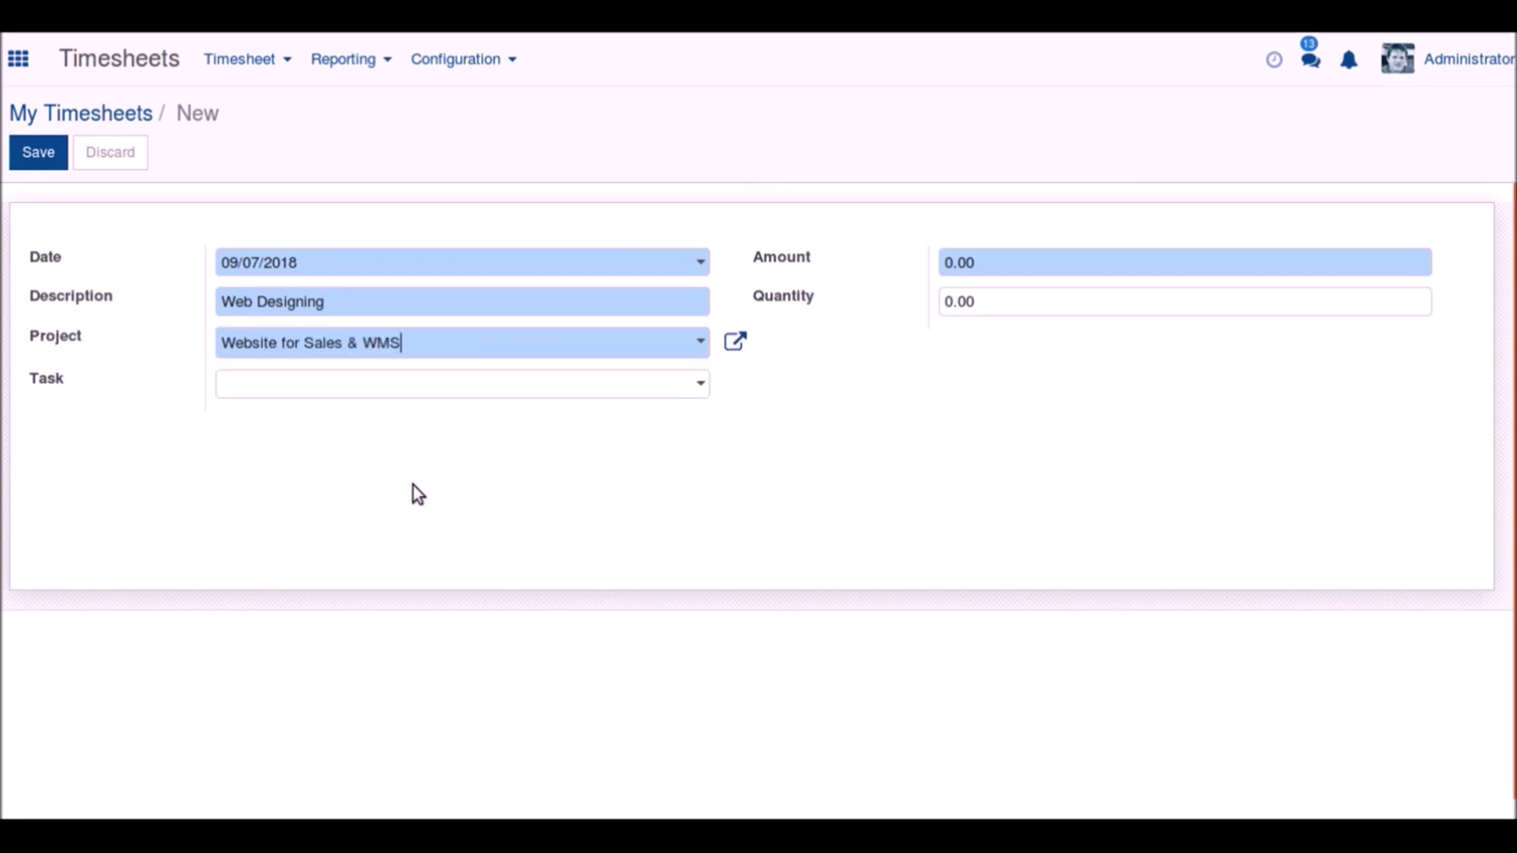
{"action": "left_click", "coordinate": [277, 385]}
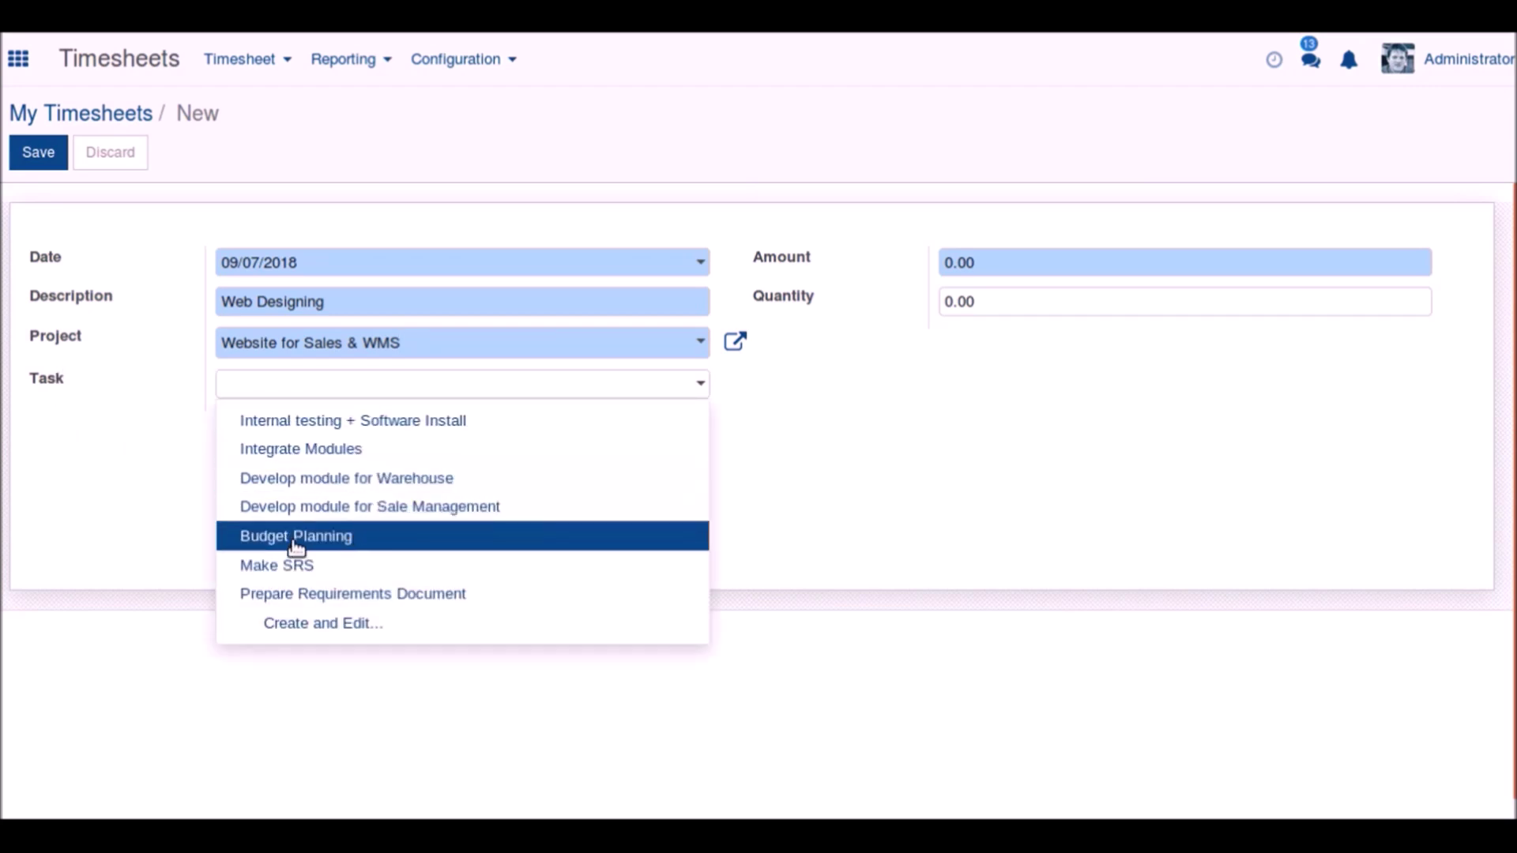
{"action": "left_click", "coordinate": [390, 623]}
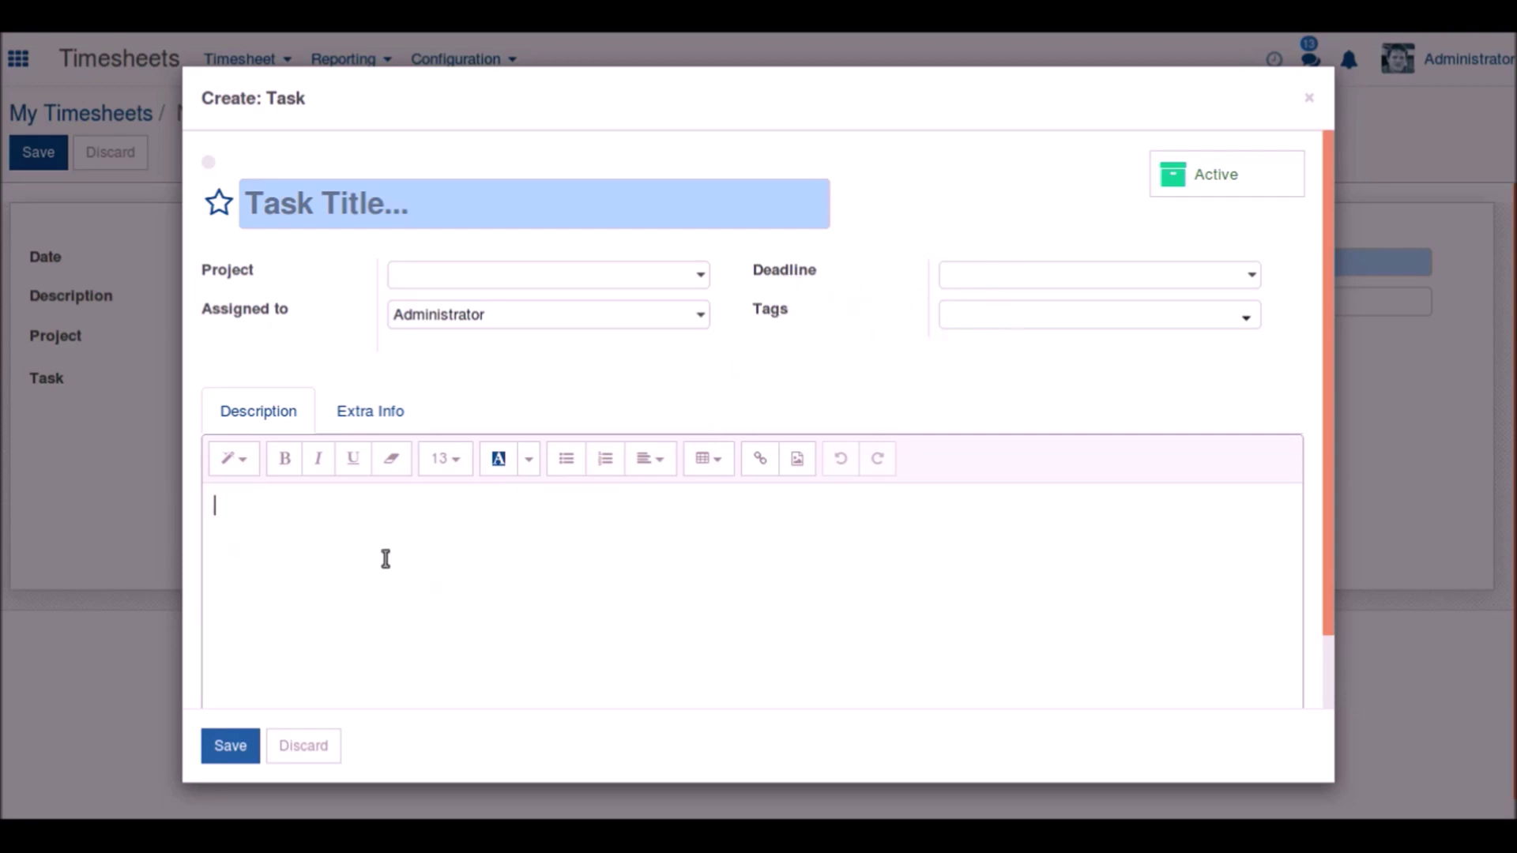
Discard the new task and choose Develop module for Warehouse as the task instead.
{"action": "left_click", "coordinate": [306, 747]}
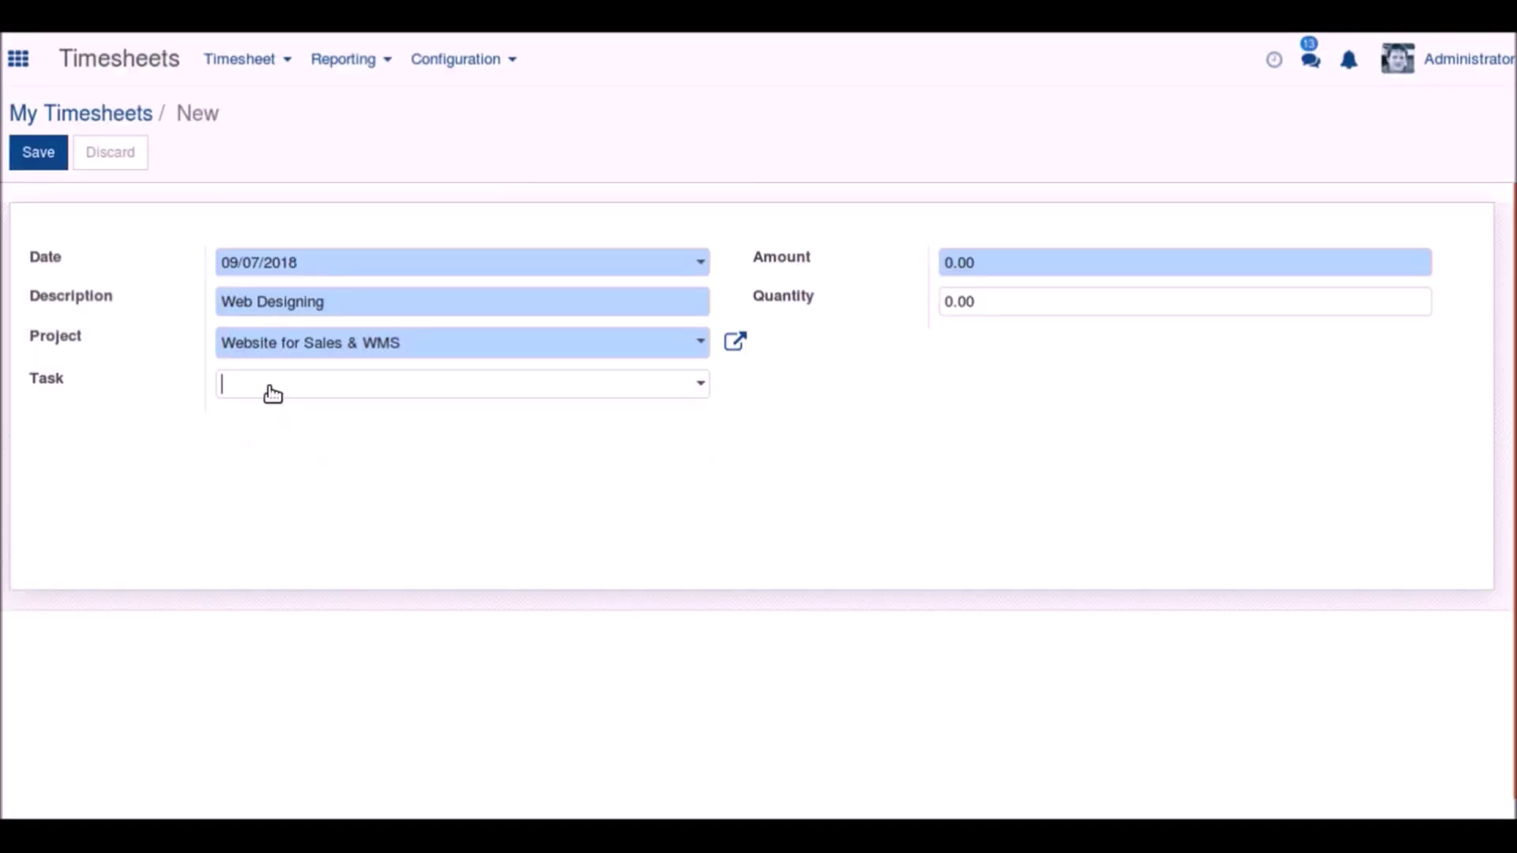
{"action": "left_click", "coordinate": [273, 392]}
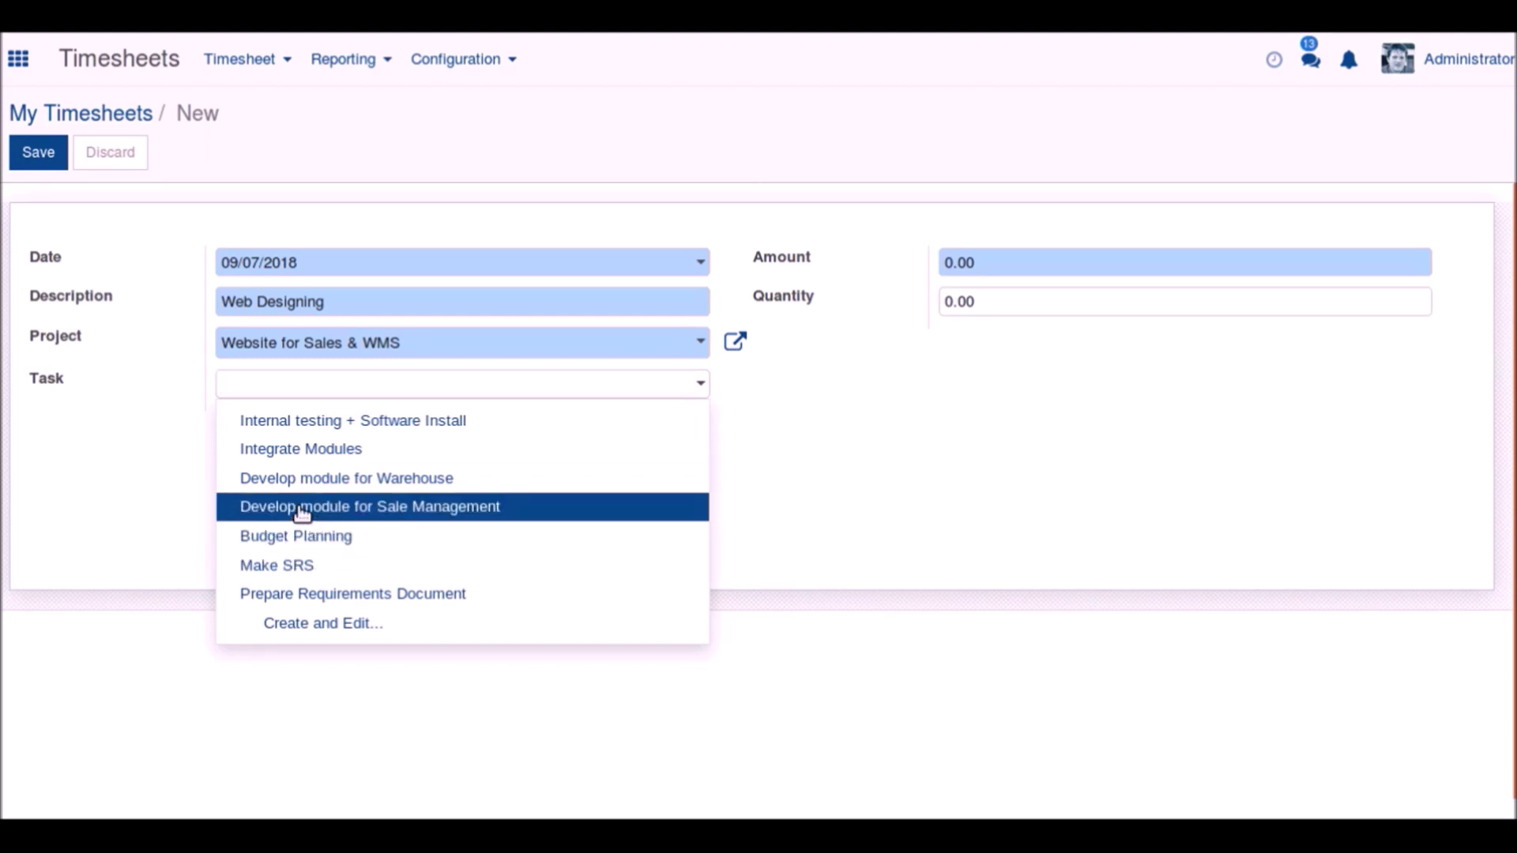
{"action": "left_click", "coordinate": [300, 479]}
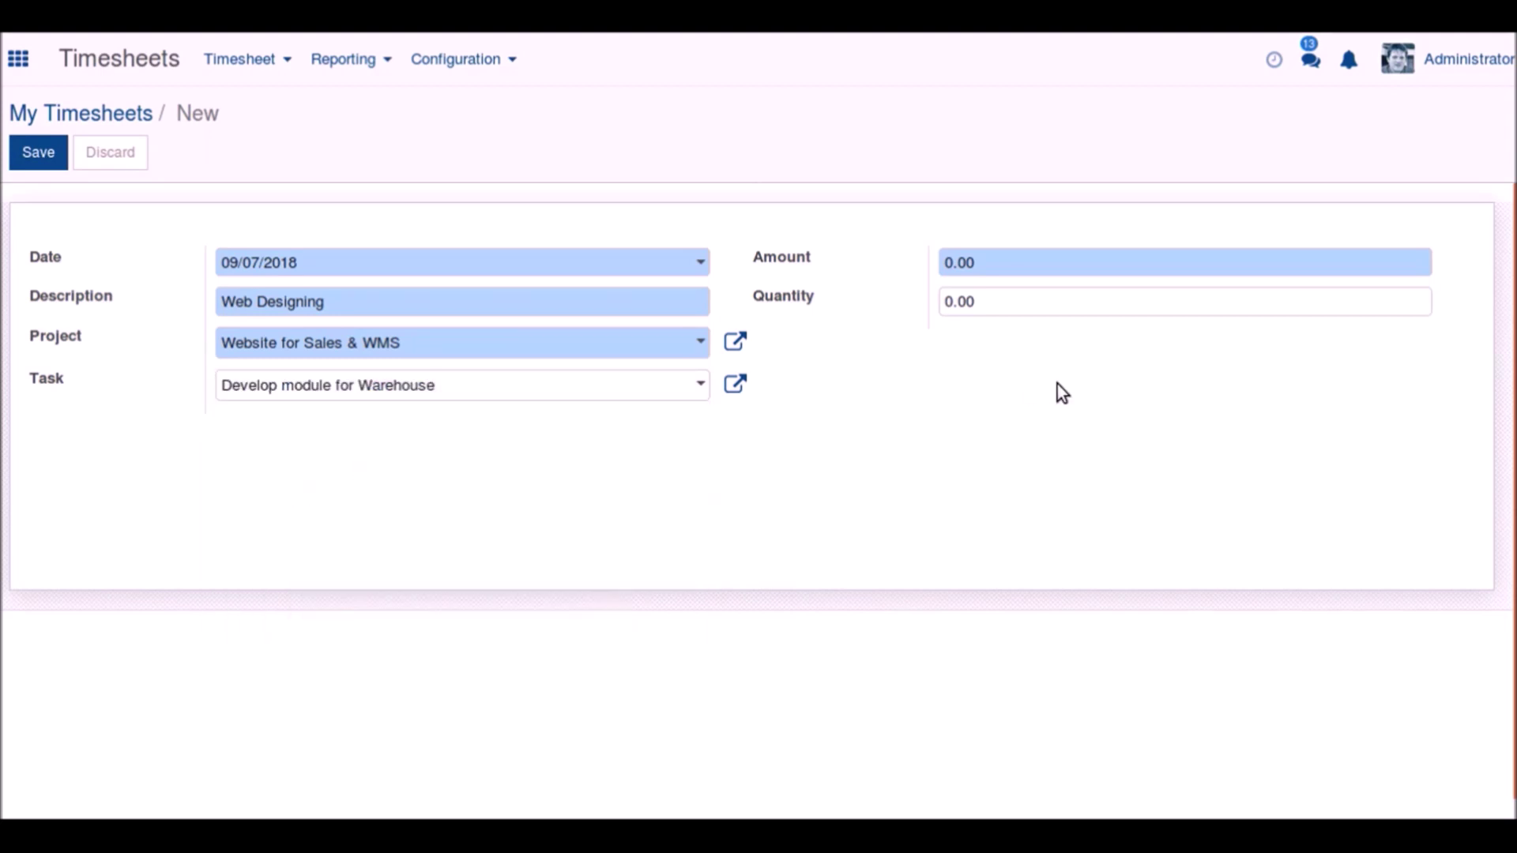
Set amount to 30 and quantity to 2, then save the Web Designing entry.
{"action": "left_click_drag", "start_coordinate": [1006, 268], "coordinate": [901, 260]}
{"action": "type", "text": "30"}
{"action": "left_click_drag", "start_coordinate": [993, 302], "coordinate": [832, 362]}
{"action": "type", "text": "2"}
{"action": "left_click", "coordinate": [46, 162]}
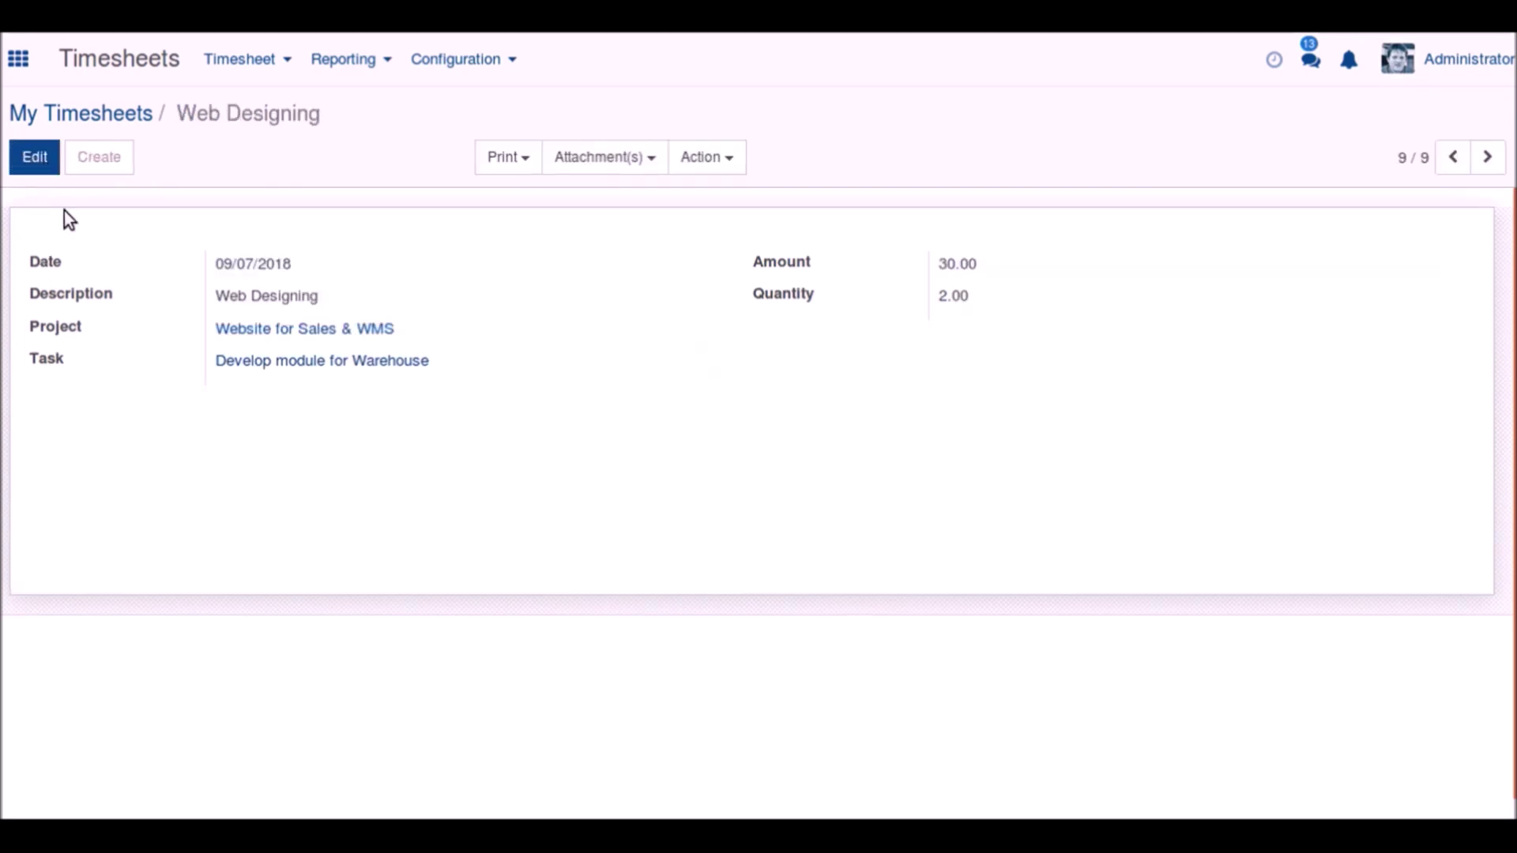
View the Web Designing card from My Timesheets, then return and open Reporting.
{"action": "left_click", "coordinate": [124, 115]}
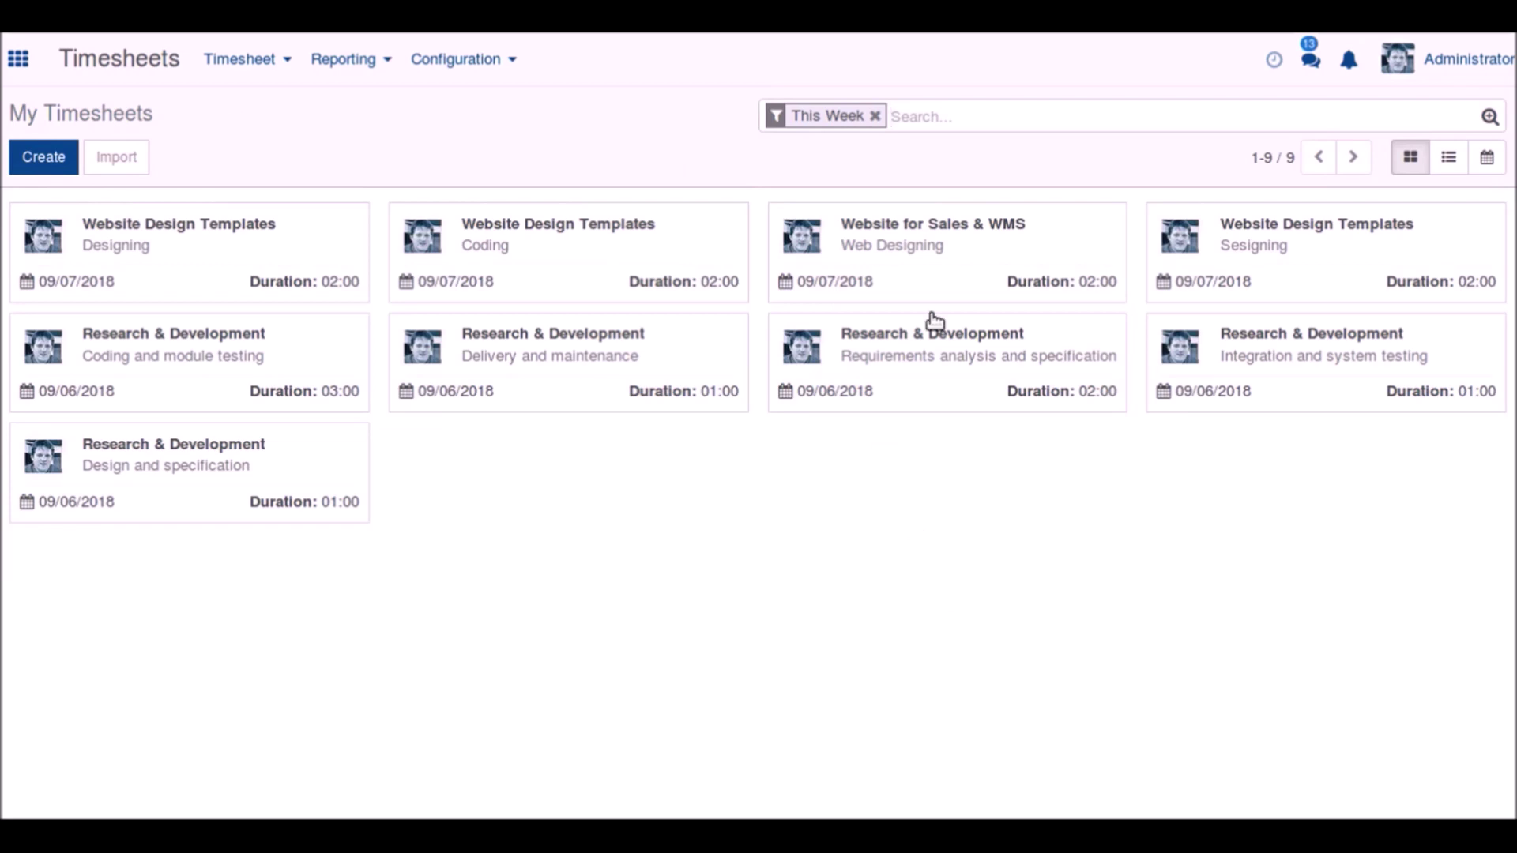
{"action": "left_click", "coordinate": [956, 250]}
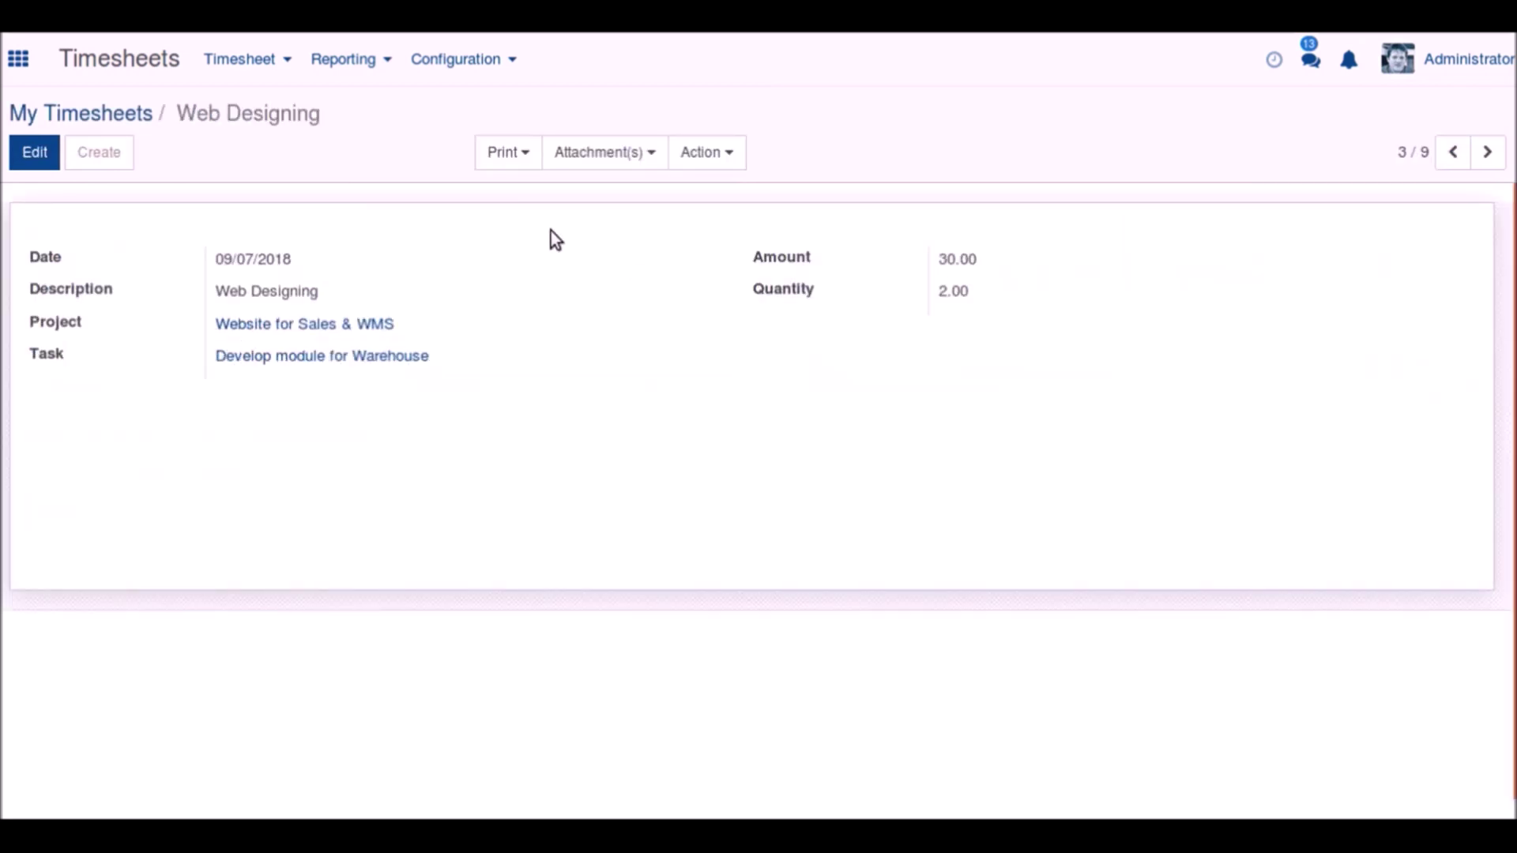
{"action": "left_click", "coordinate": [27, 111]}
{"action": "left_click", "coordinate": [356, 71]}
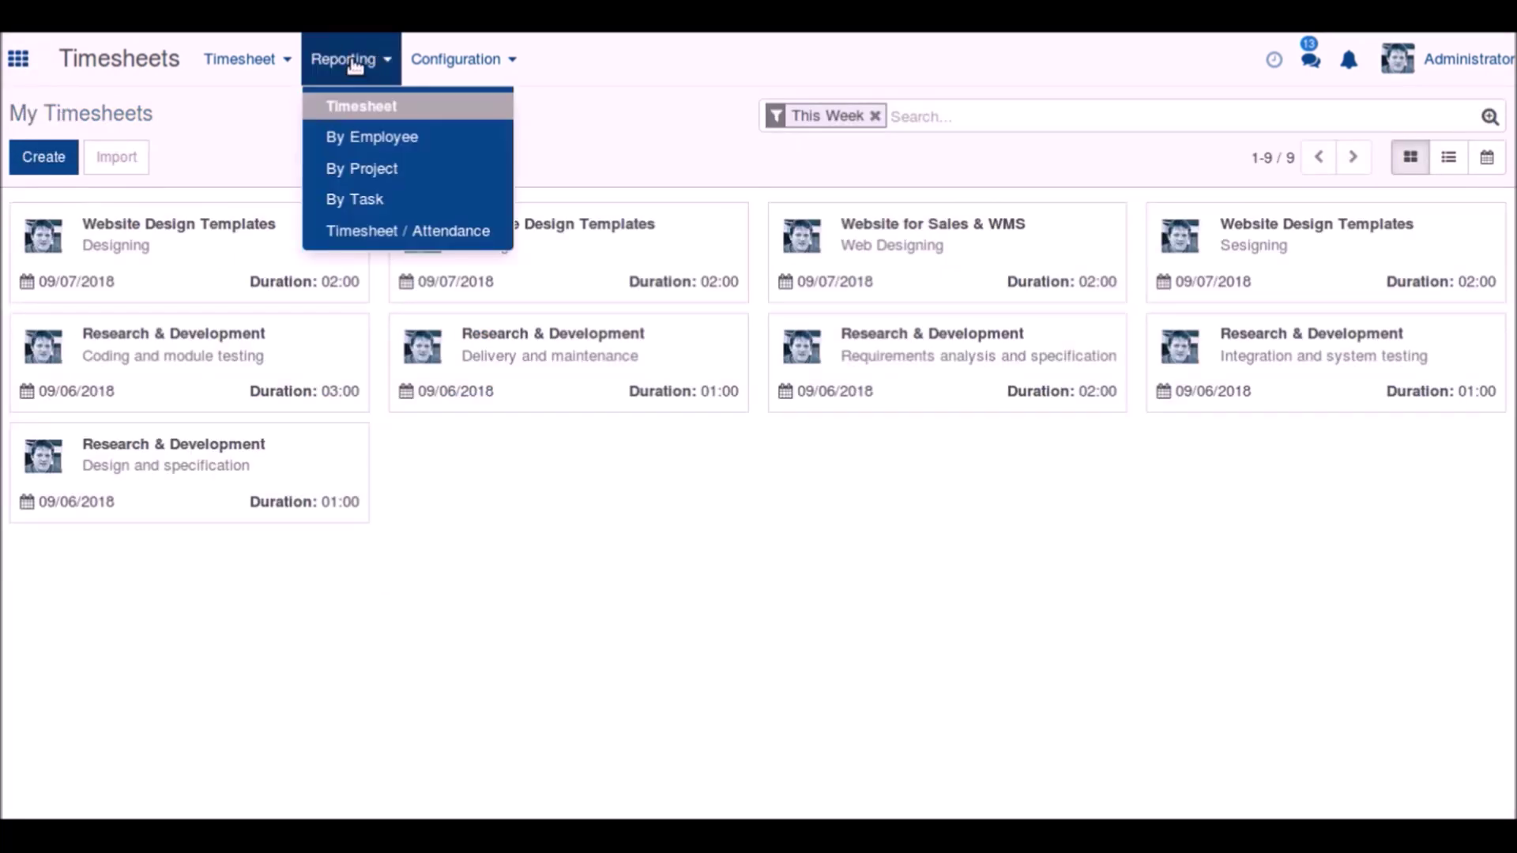
Show the By Employee report as a grouped list, expanding then collapsing the Demo User and nine-line groups.
{"action": "left_click", "coordinate": [380, 139]}
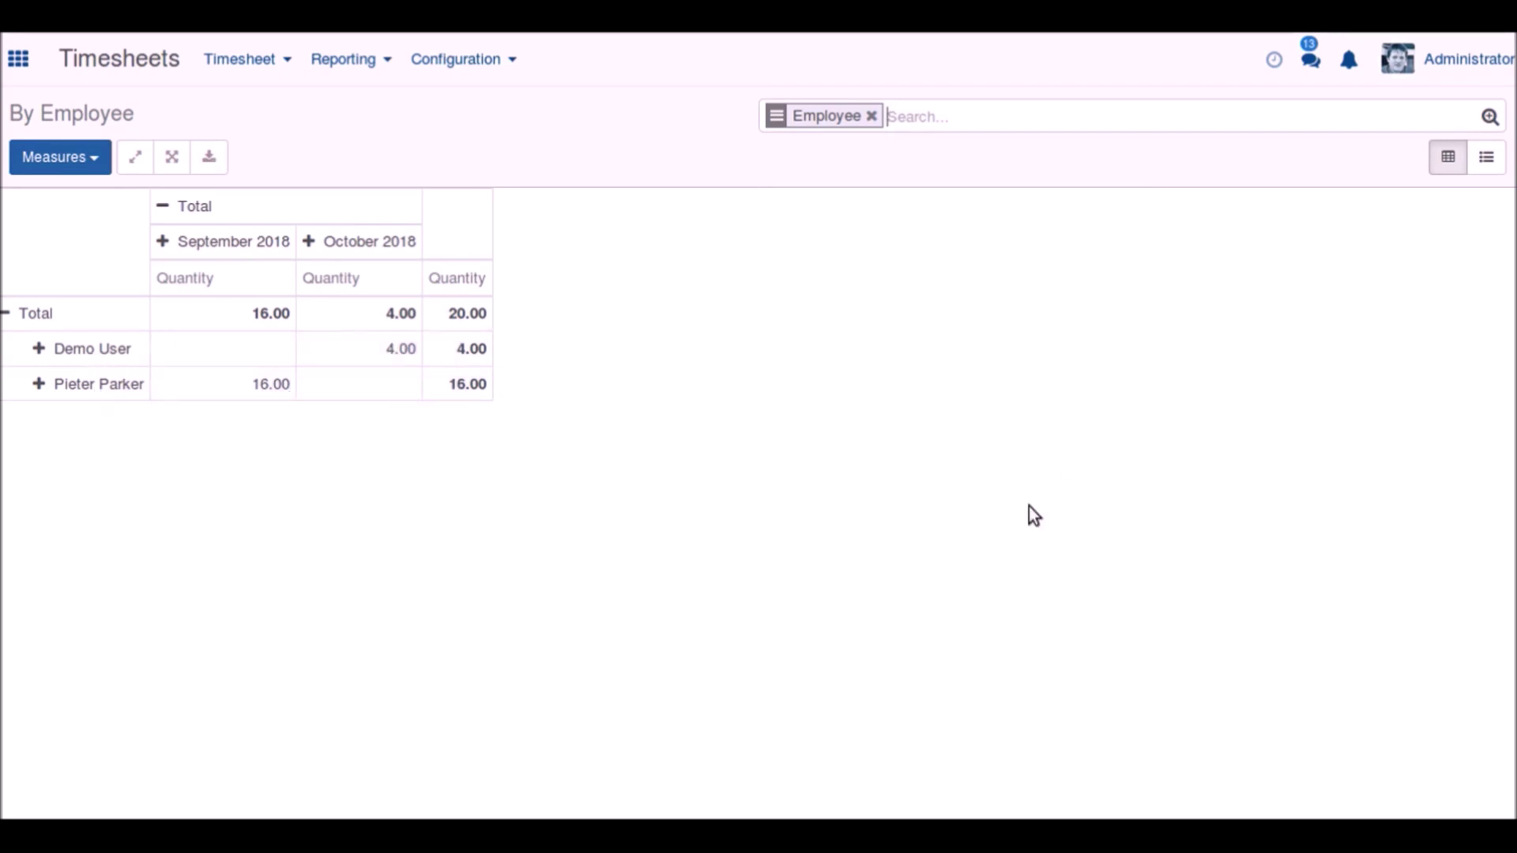
{"action": "left_click", "coordinate": [1486, 157]}
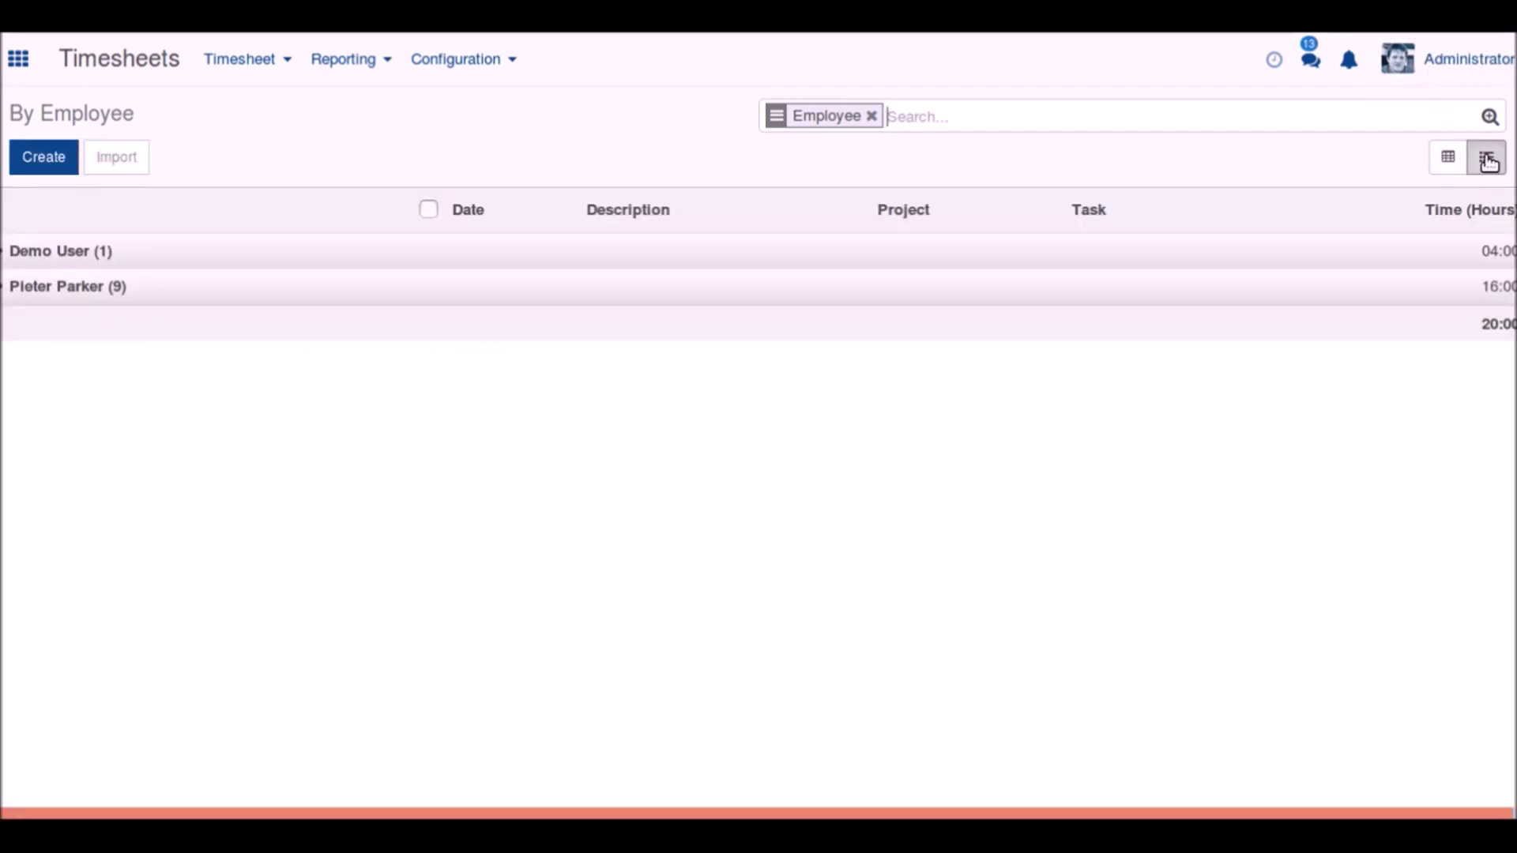
{"action": "left_click", "coordinate": [215, 253]}
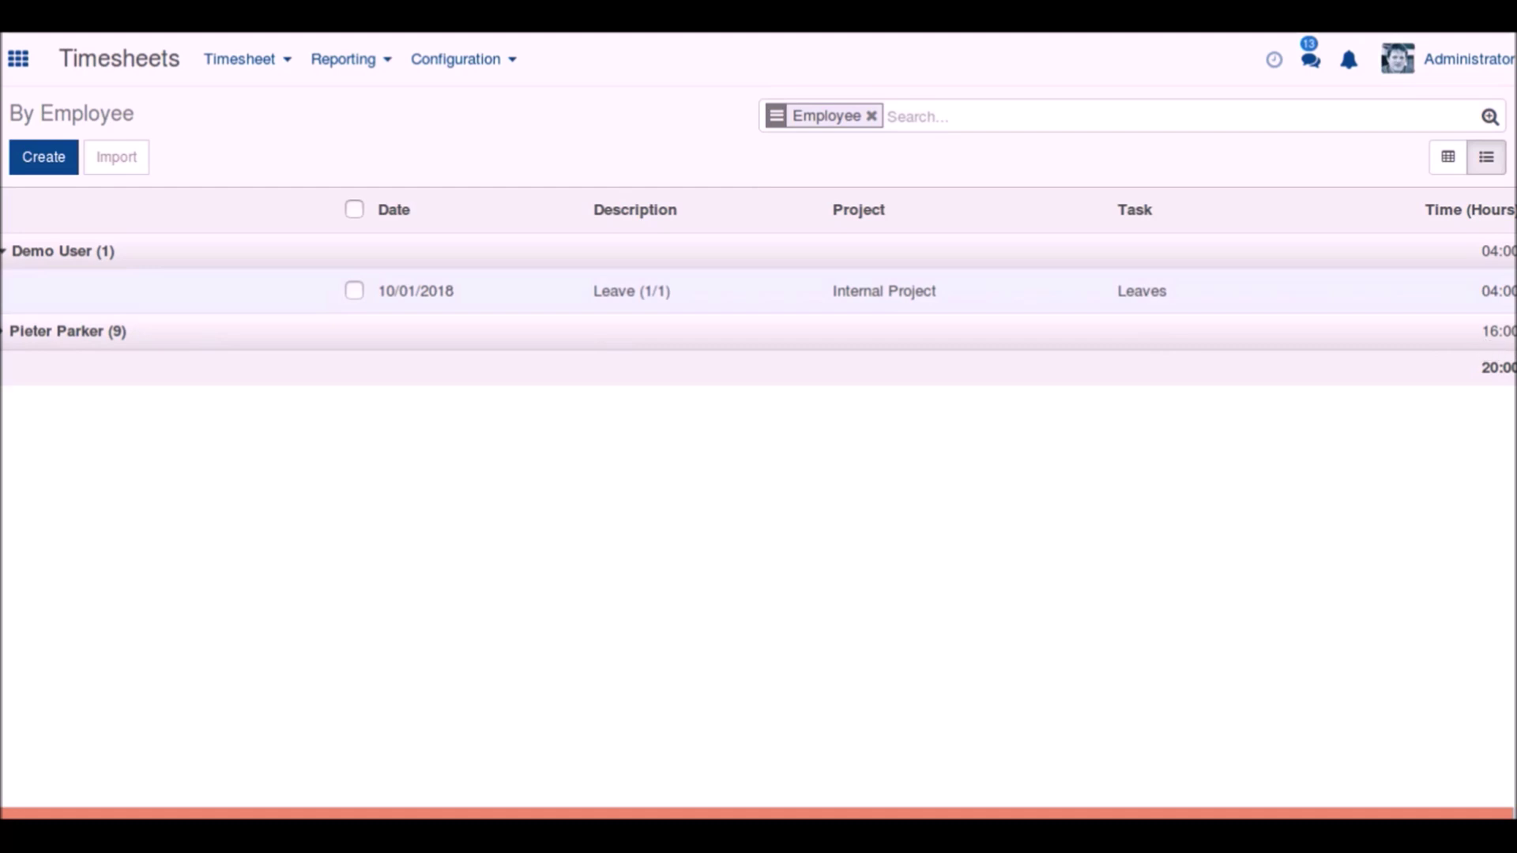
{"action": "left_click", "coordinate": [83, 338]}
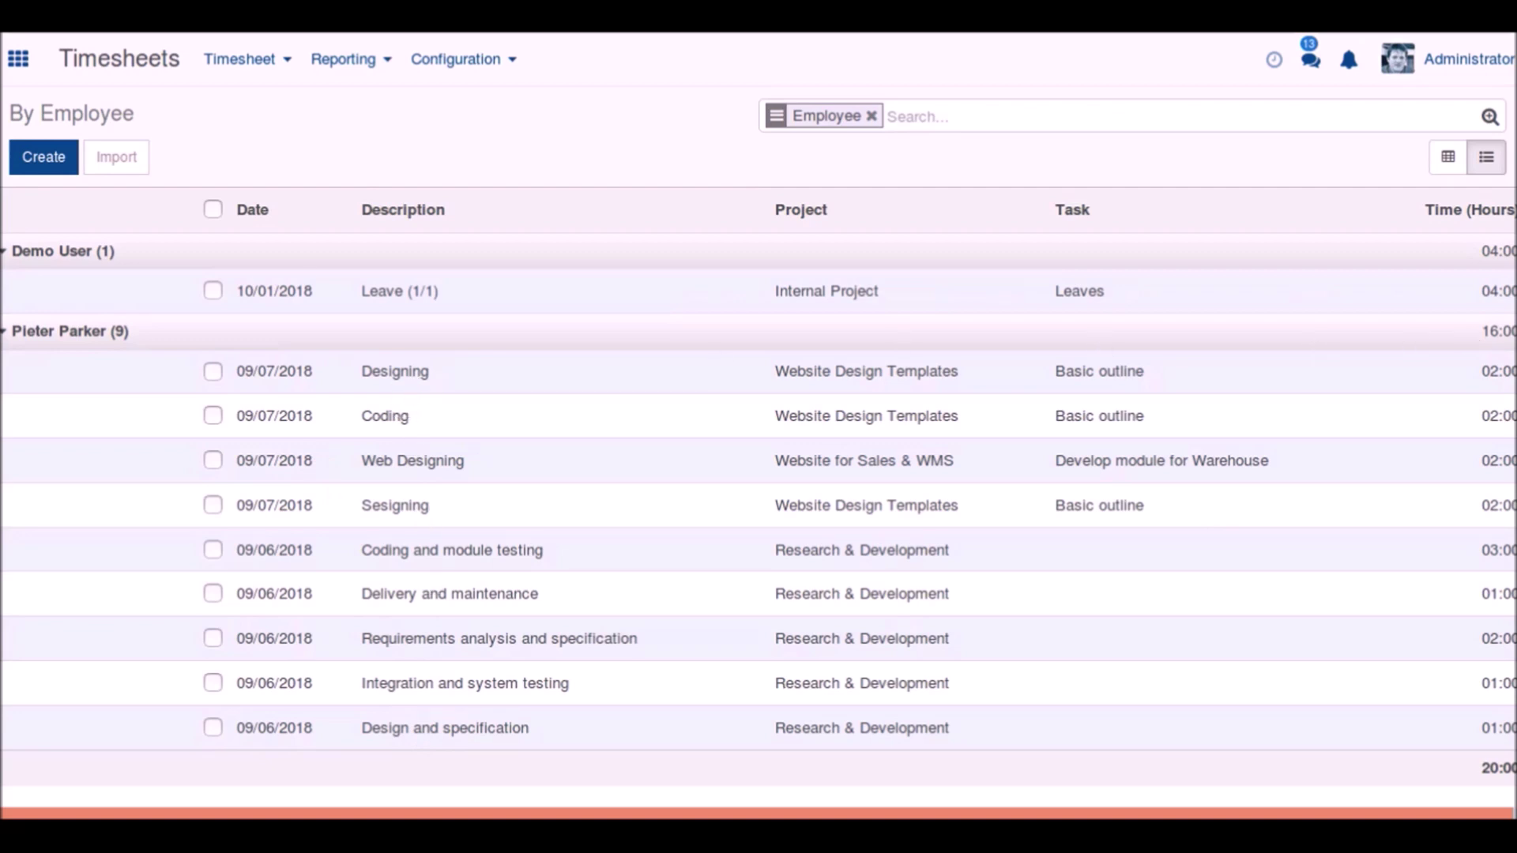
{"action": "left_click", "coordinate": [125, 338]}
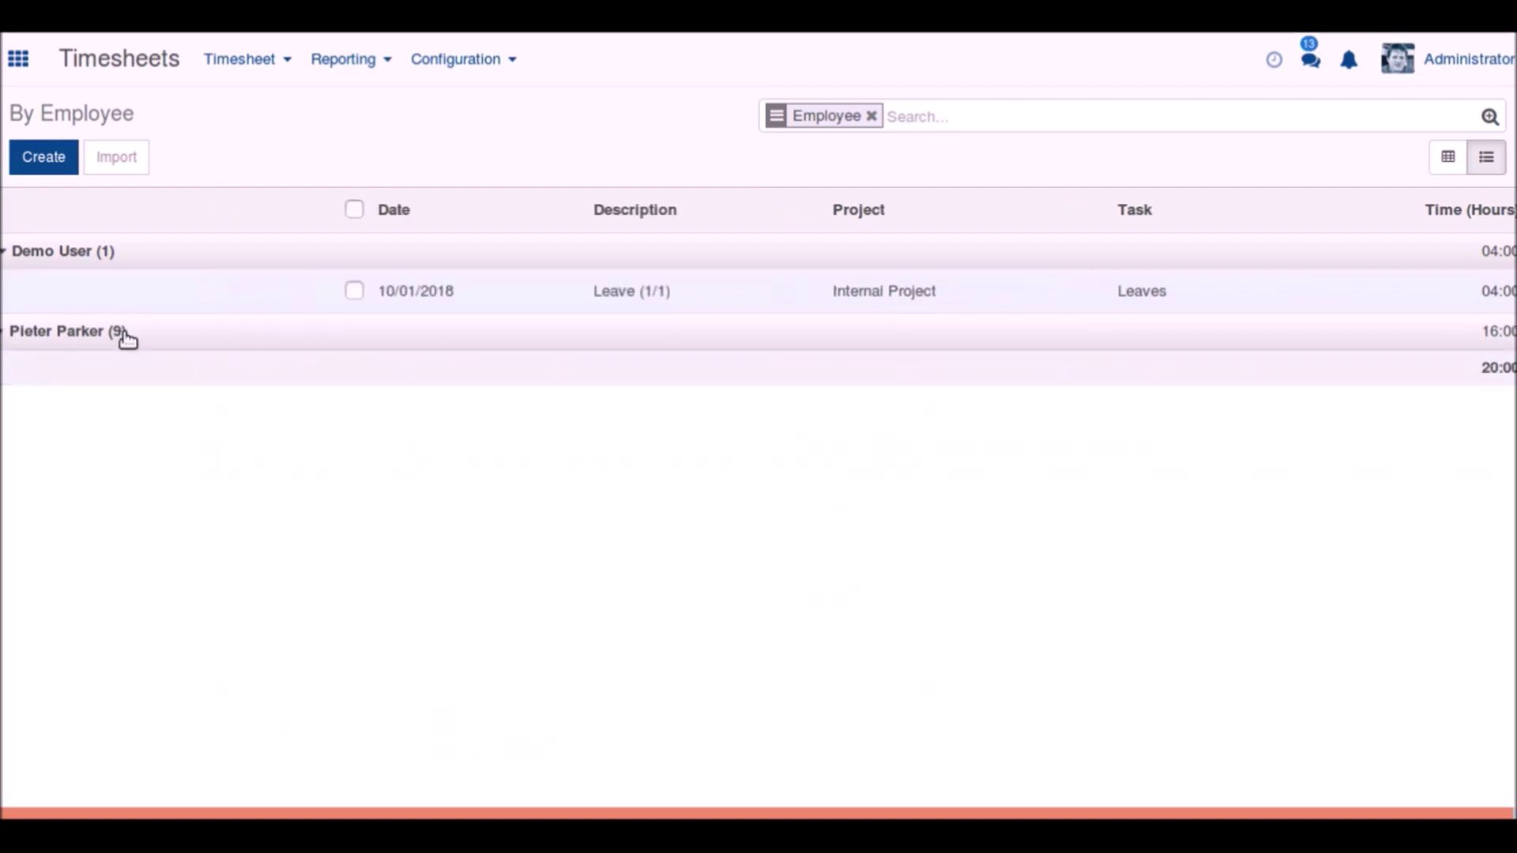
{"action": "left_click", "coordinate": [115, 252]}
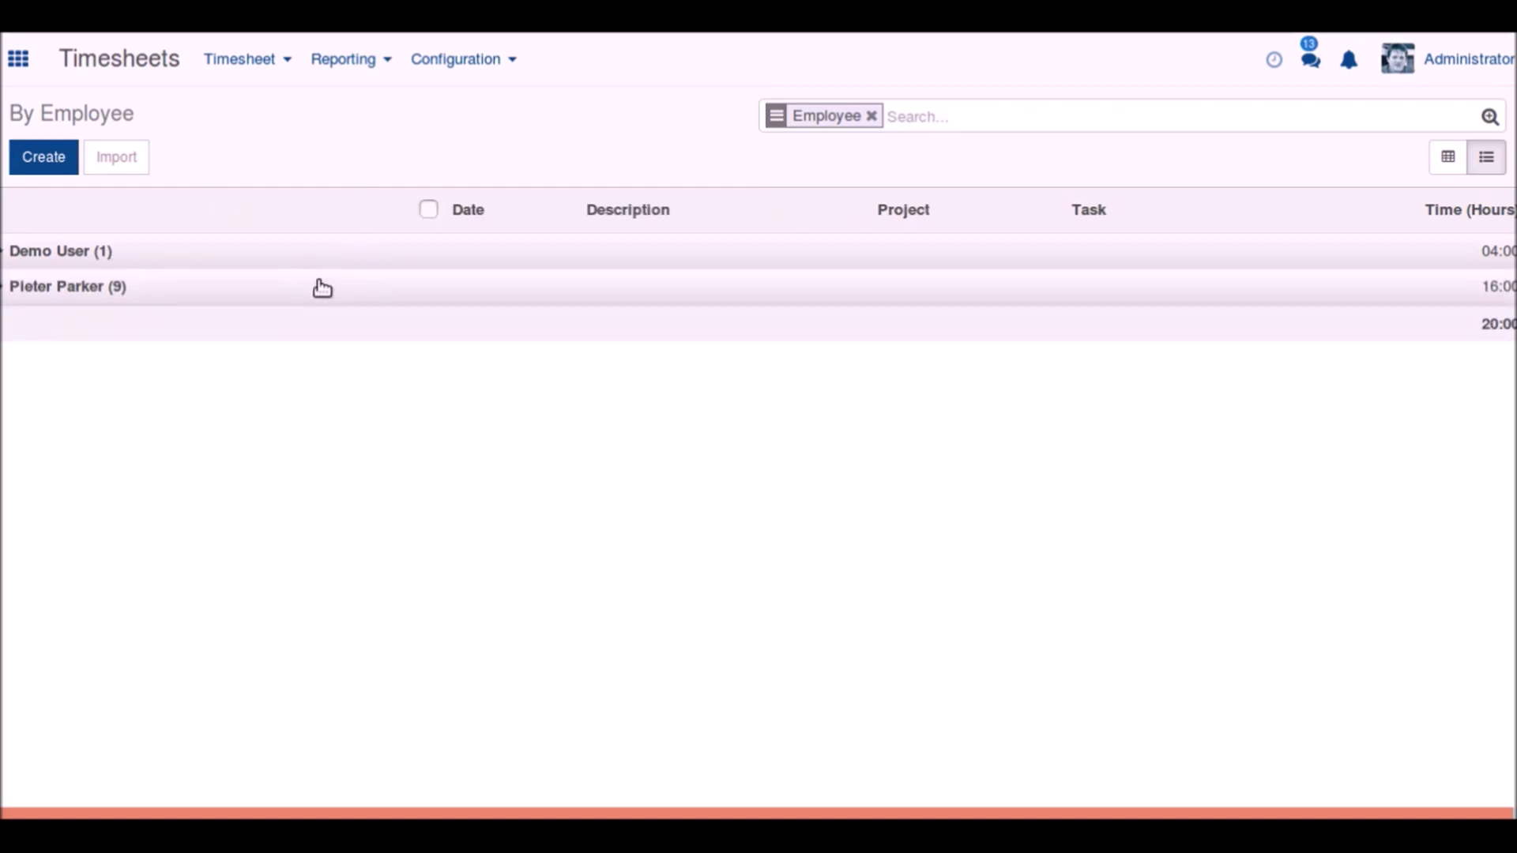
{"action": "left_click", "coordinate": [323, 65]}
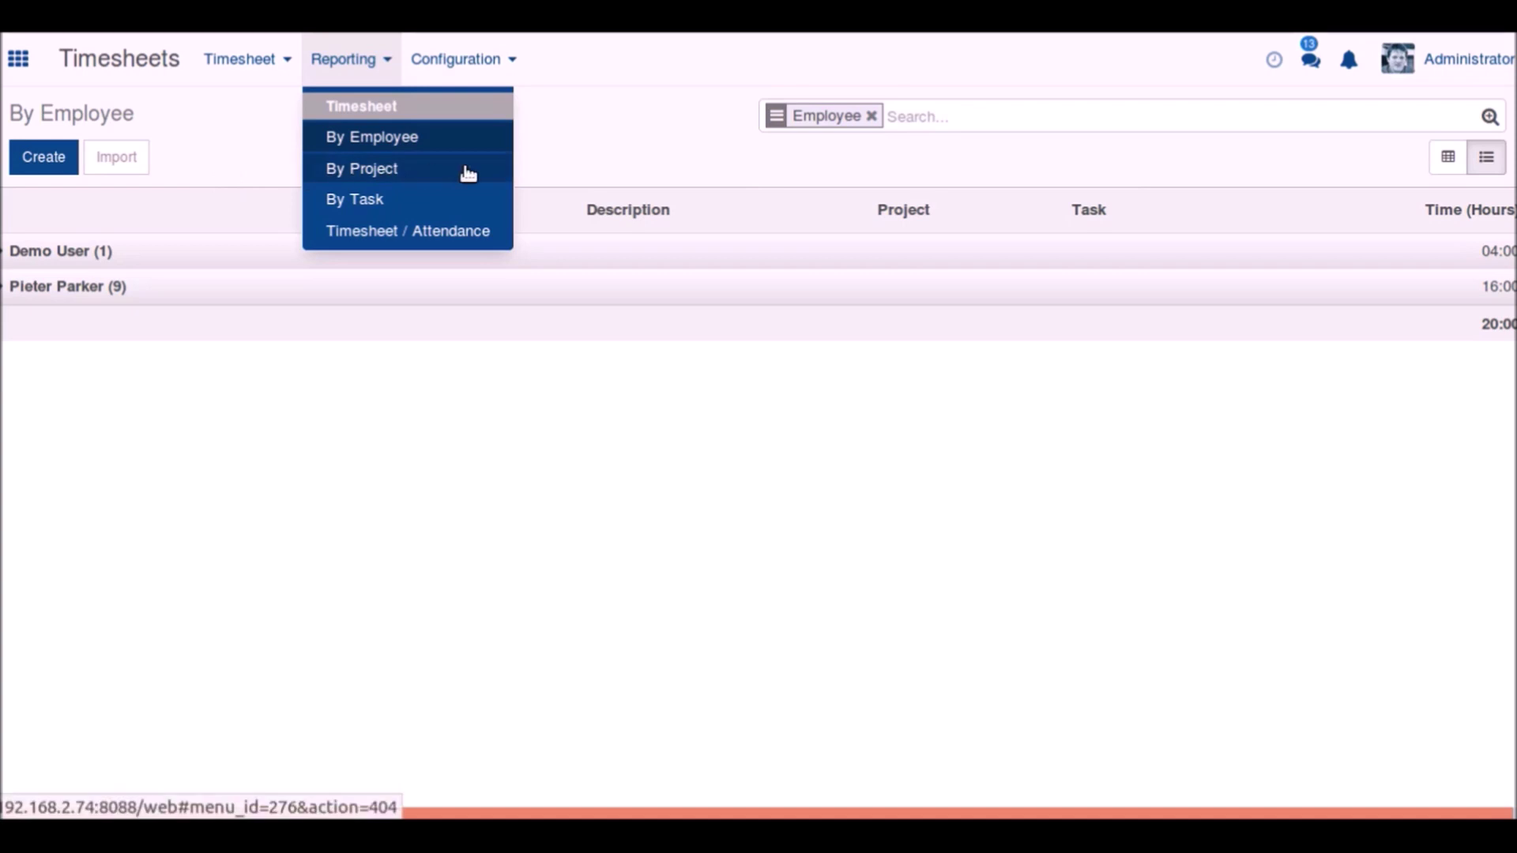
Show the By Project report as a list and expand the Website for Sales & WMS group.
{"action": "left_click", "coordinate": [400, 167]}
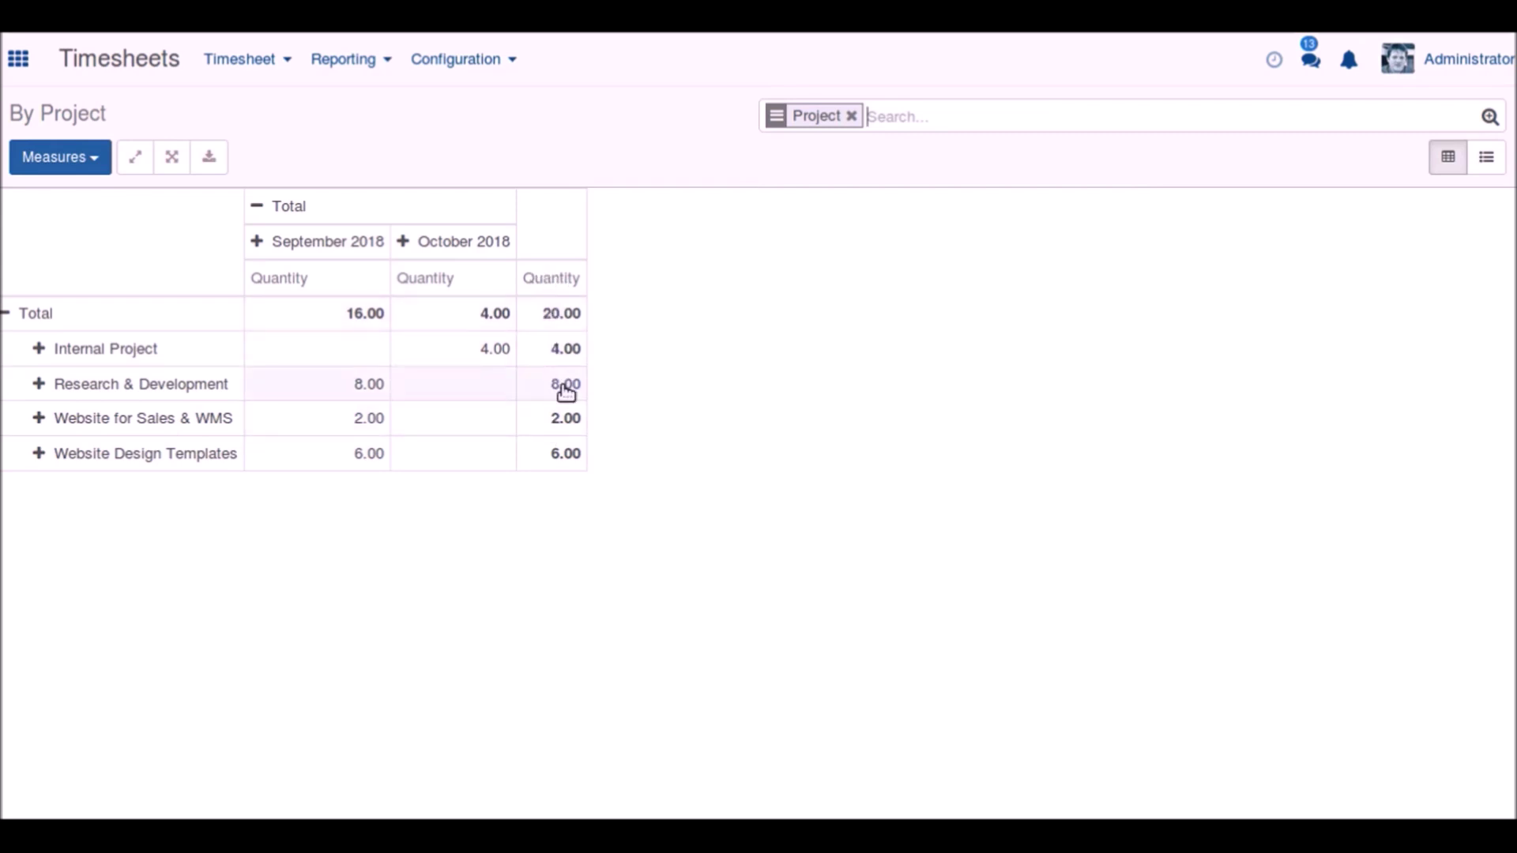
{"action": "left_click", "coordinate": [1486, 161]}
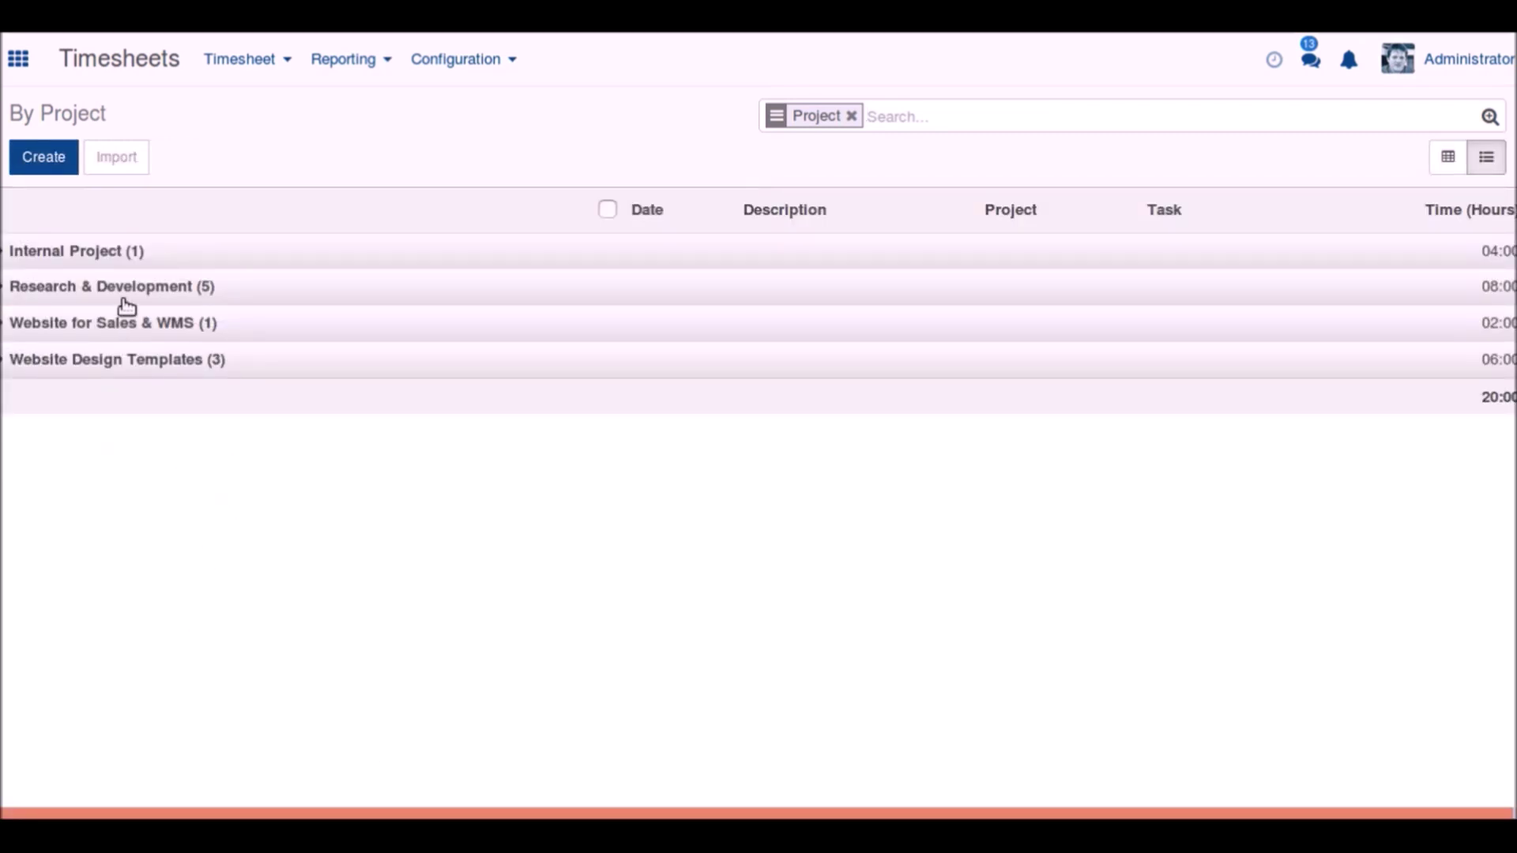
{"action": "left_click", "coordinate": [291, 323]}
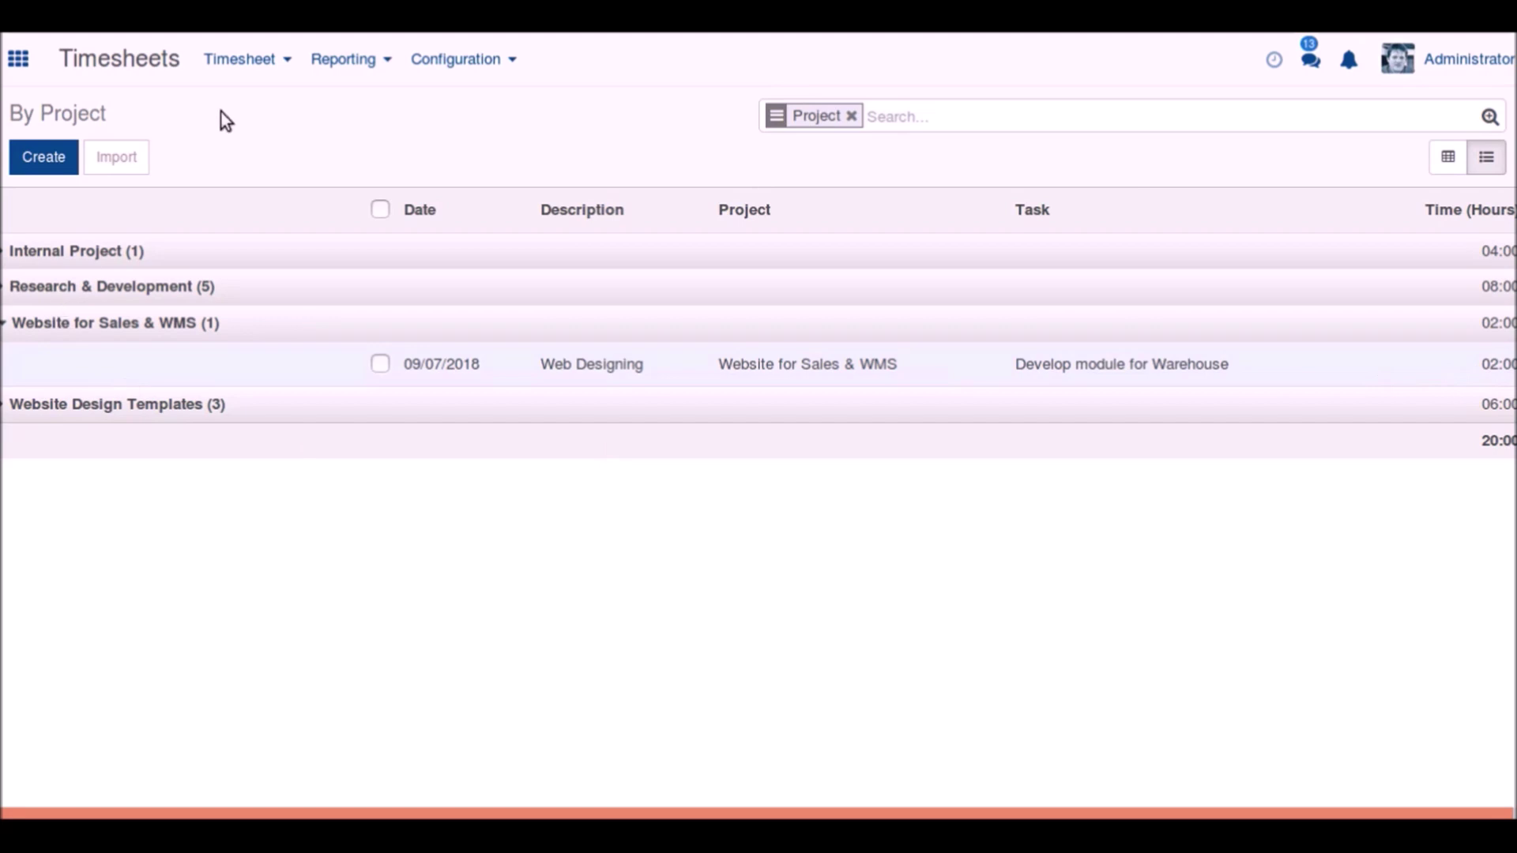
{"action": "left_click", "coordinate": [368, 79]}
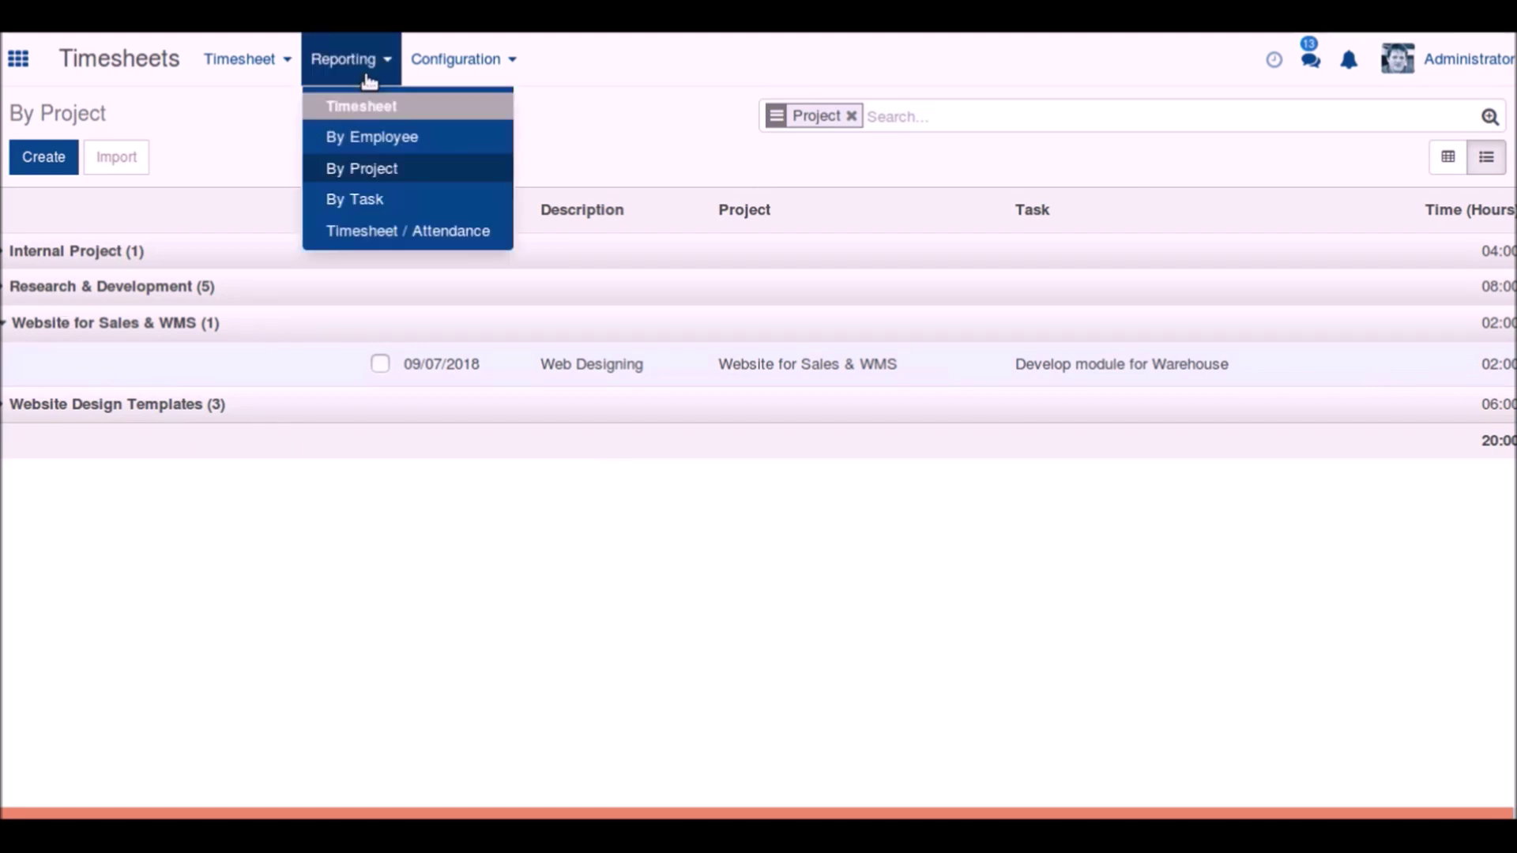
Show the By Task report as a list and expand the Develop module for Warehouse group.
{"action": "left_click", "coordinate": [387, 208]}
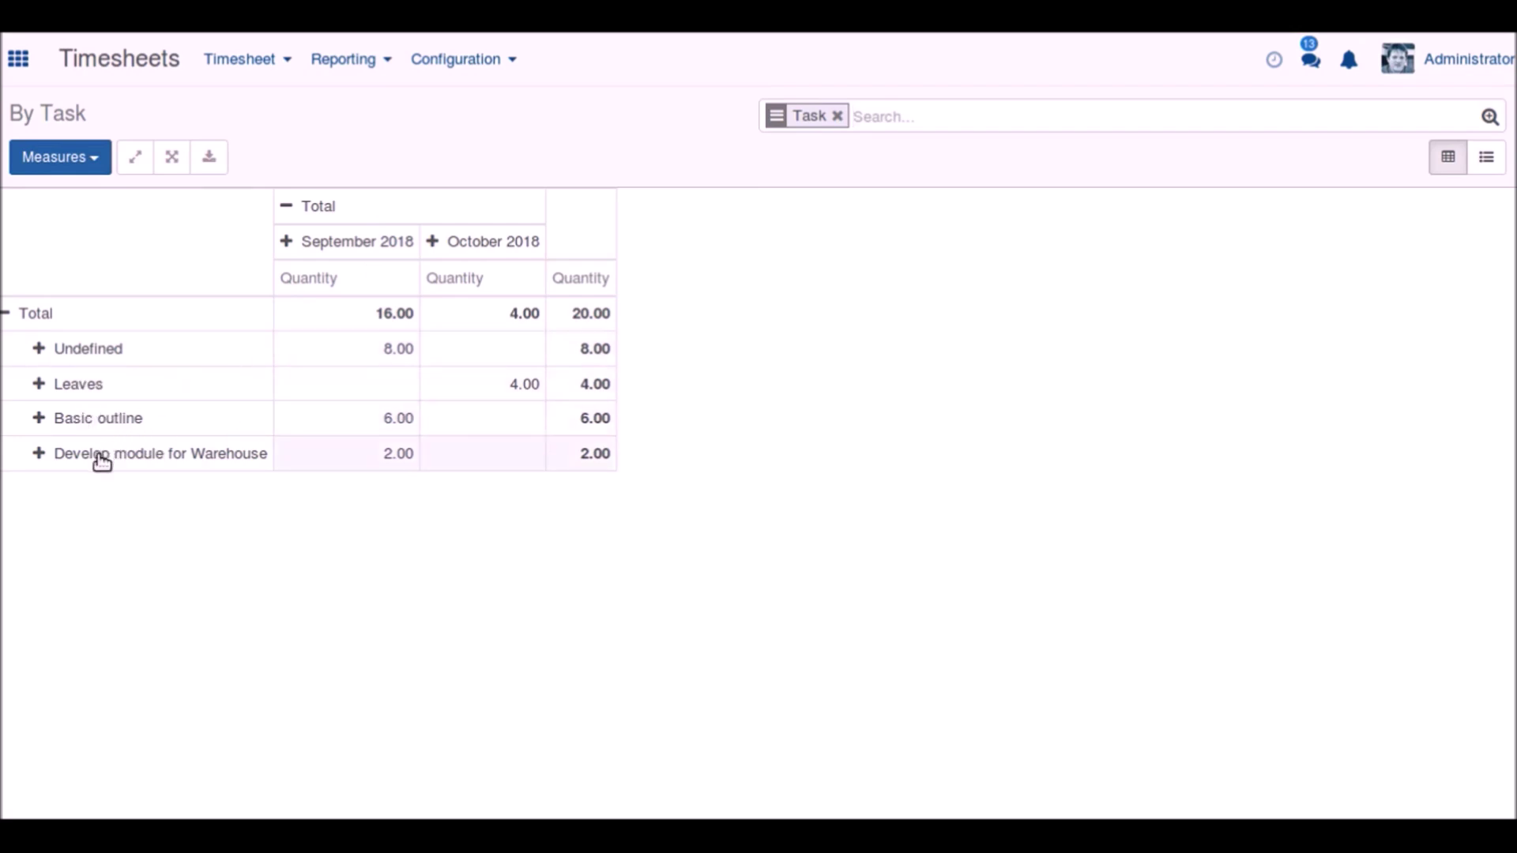
{"action": "left_click", "coordinate": [244, 463]}
{"action": "left_click", "coordinate": [635, 548]}
{"action": "left_click", "coordinate": [1487, 158]}
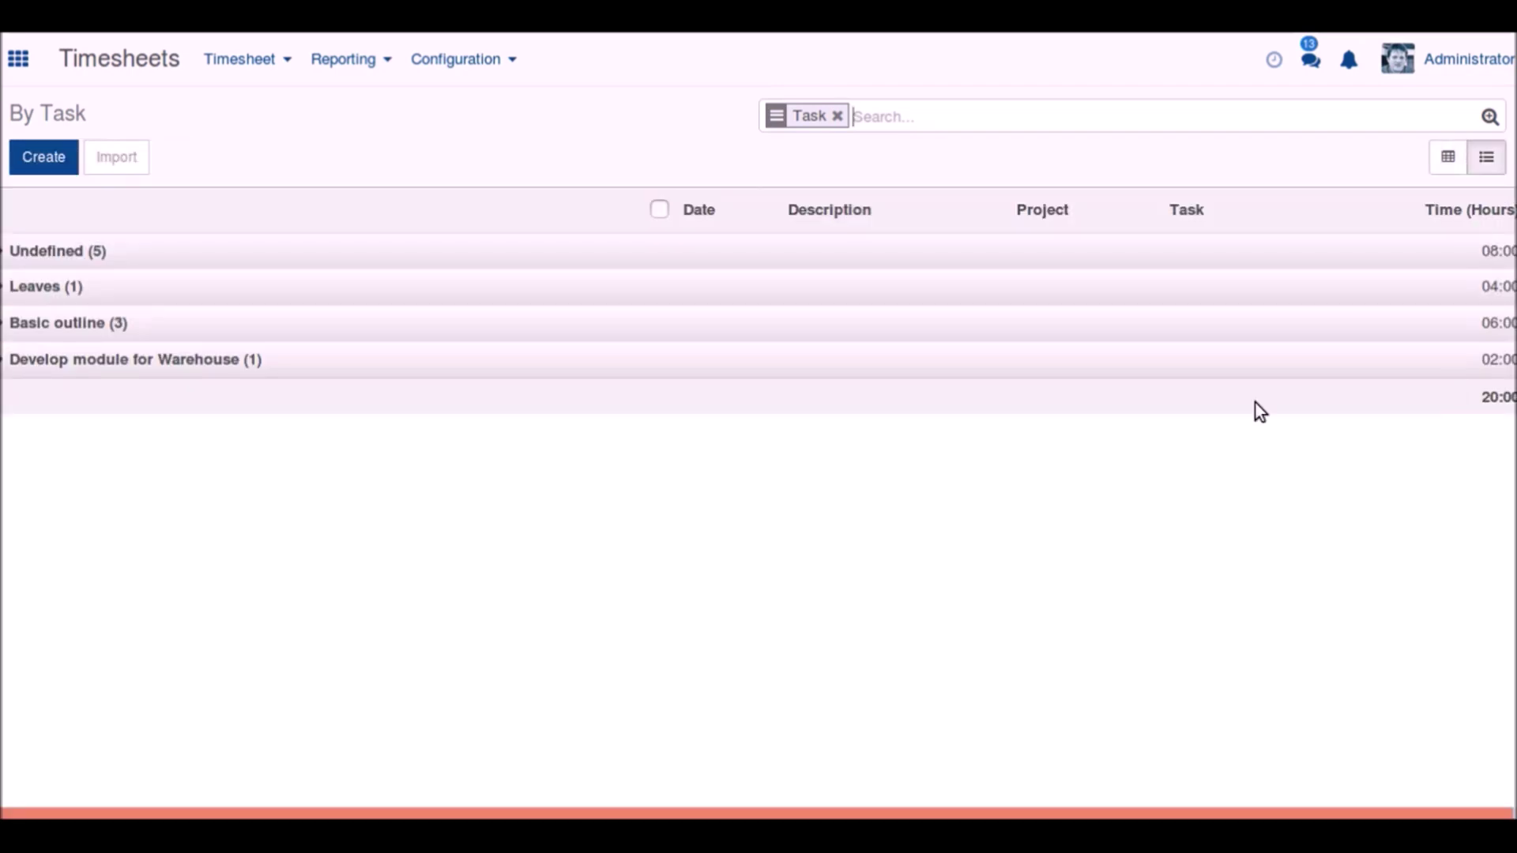
{"action": "left_click", "coordinate": [208, 361]}
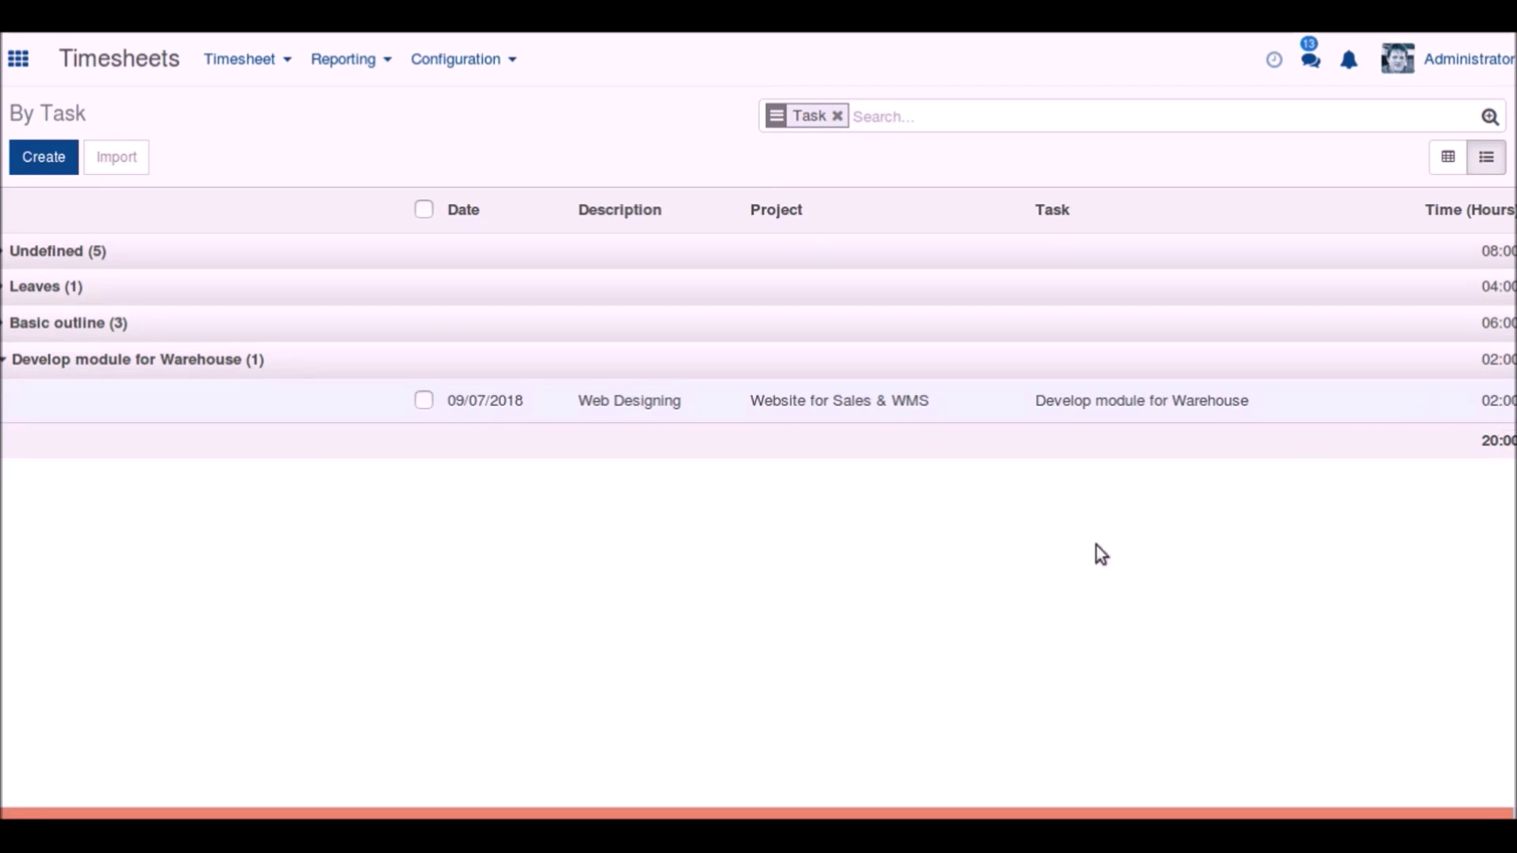
{"action": "left_click", "coordinate": [353, 61]}
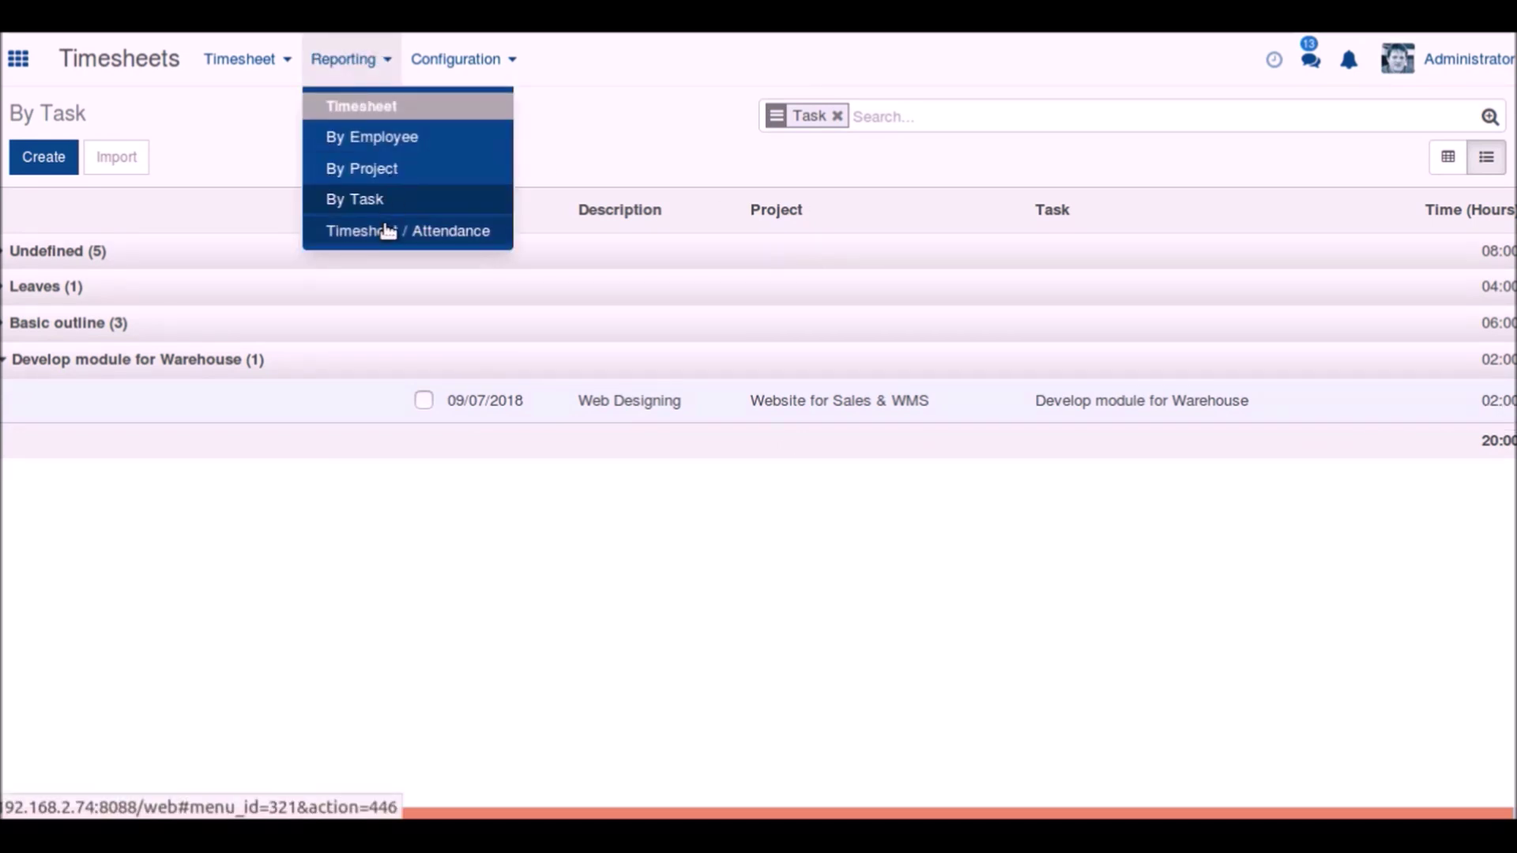
Open the Timesheet / Attendance report from Reporting.
{"action": "left_click", "coordinate": [388, 229]}
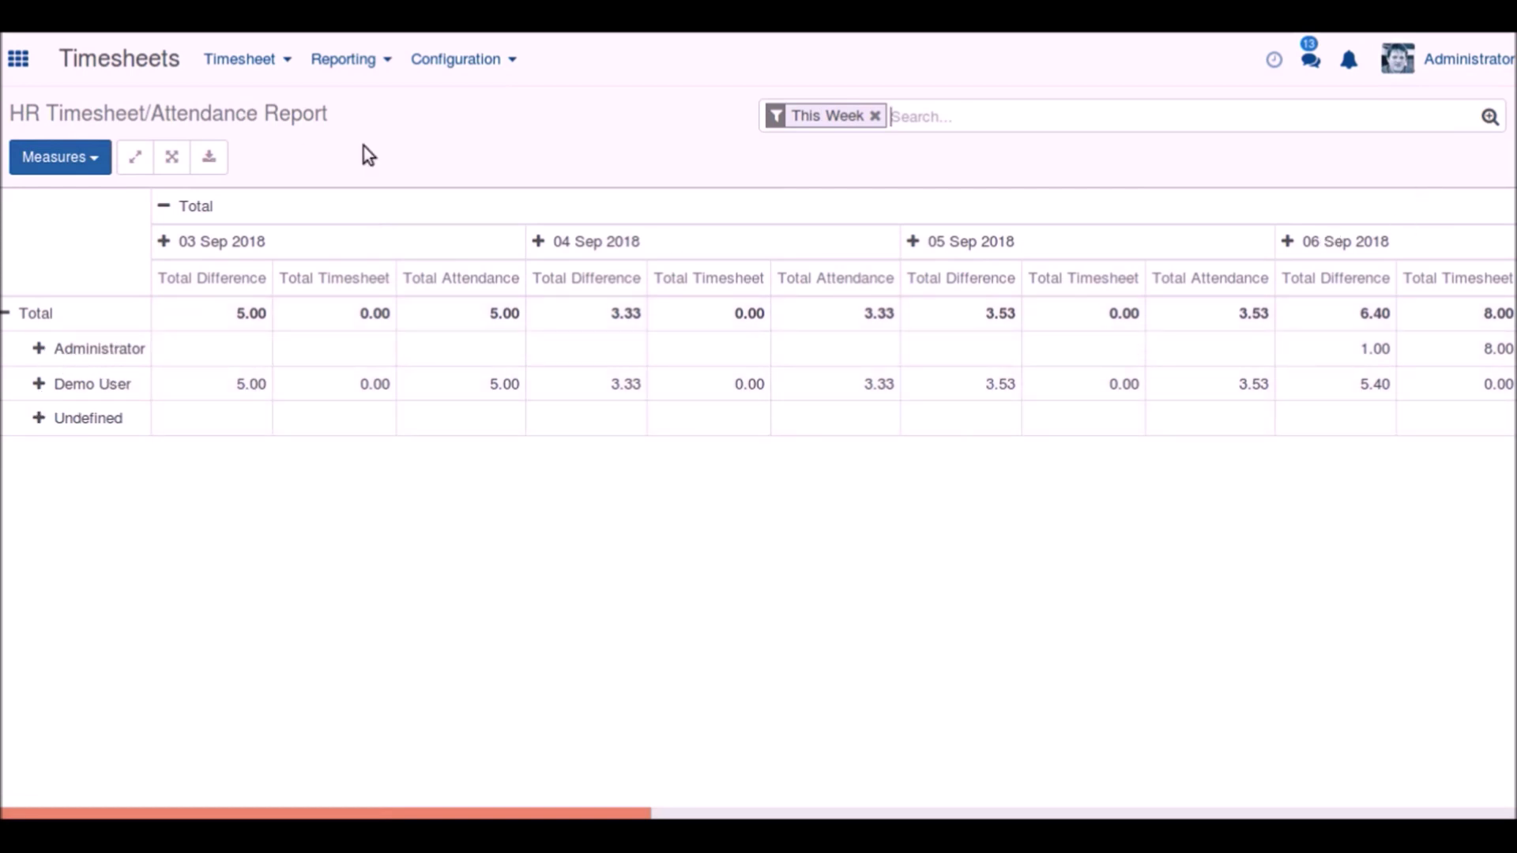
Open All Timesheets and expand the employee group into its project groups.
{"action": "left_click", "coordinate": [245, 79]}
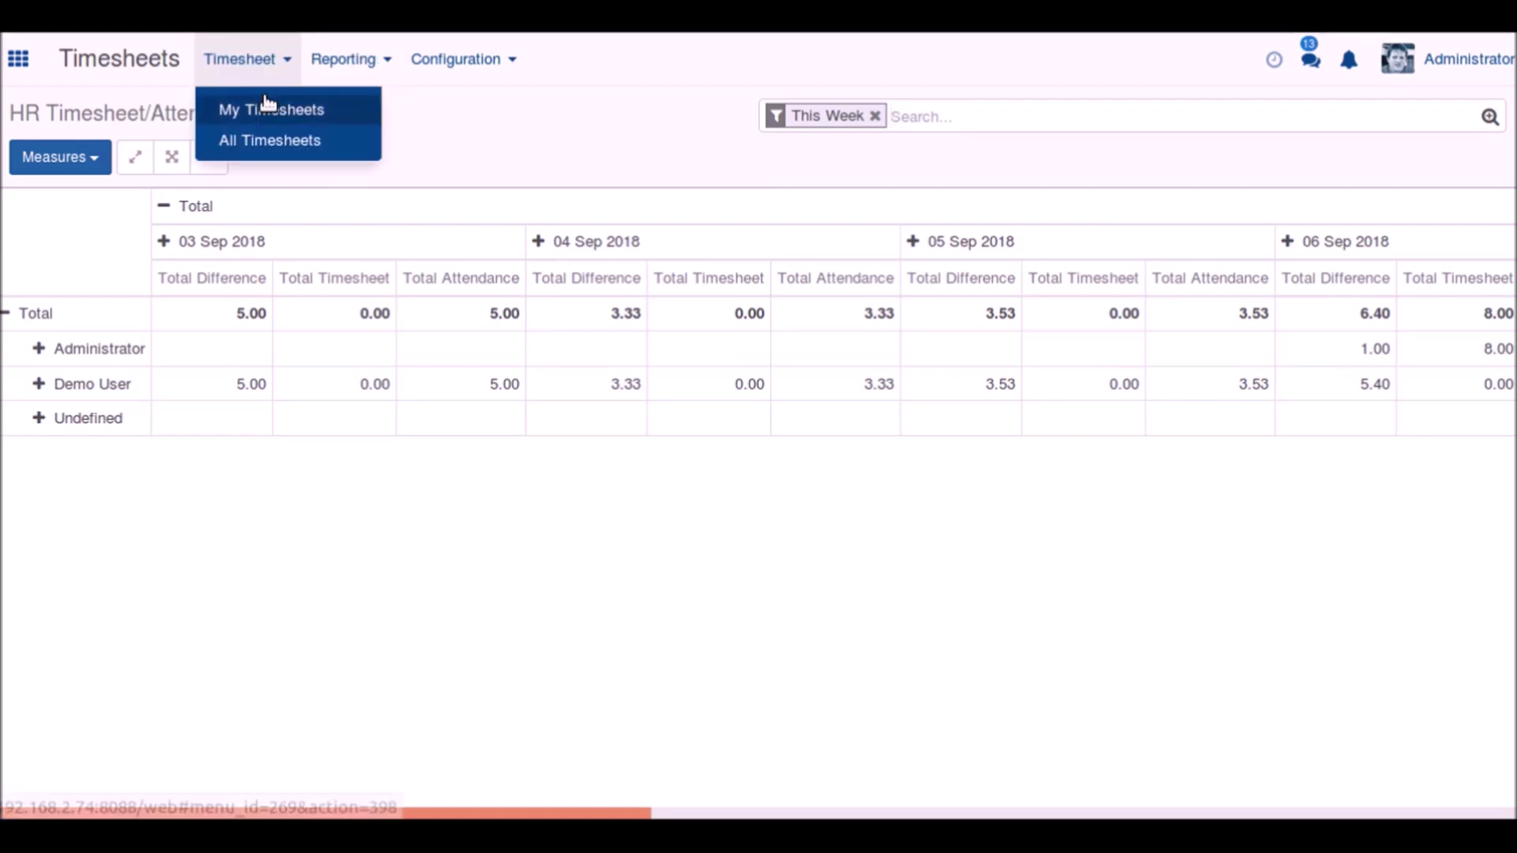
{"action": "left_click", "coordinate": [267, 107]}
{"action": "left_click", "coordinate": [253, 59]}
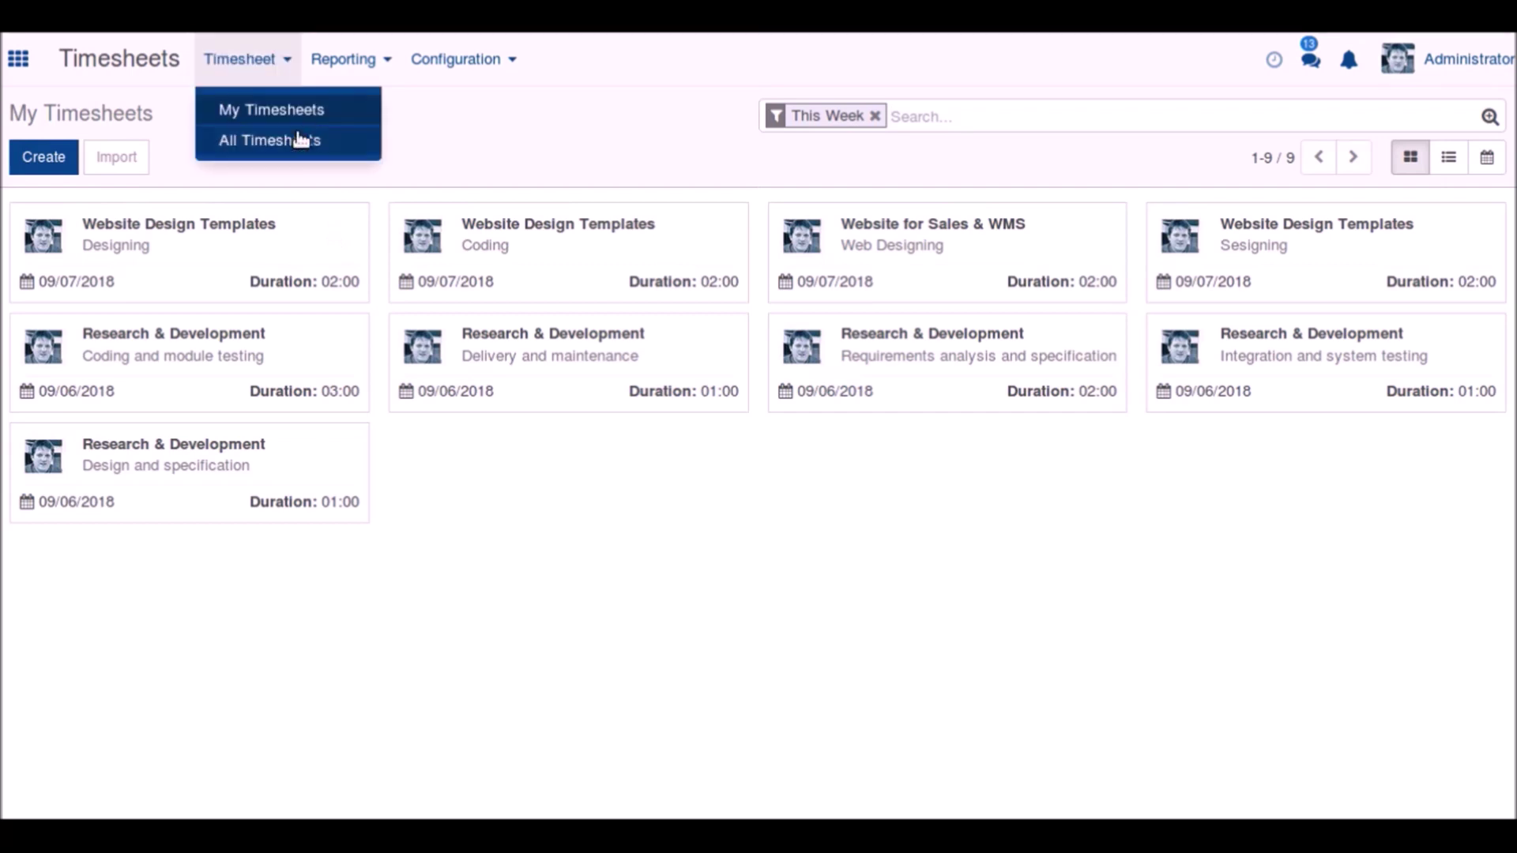
{"action": "left_click", "coordinate": [277, 136]}
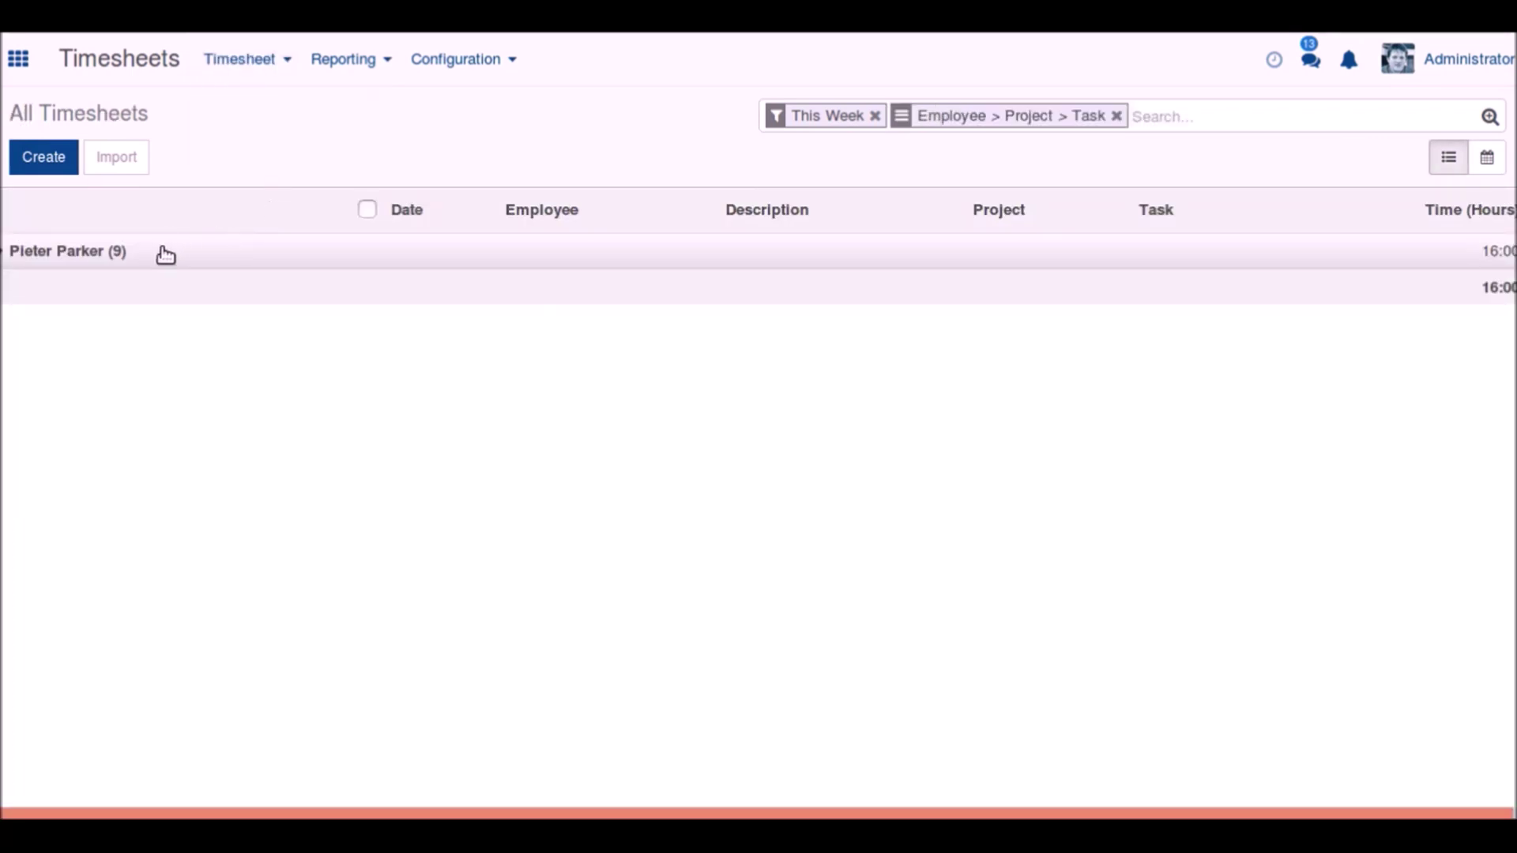
{"action": "left_click", "coordinate": [163, 252]}
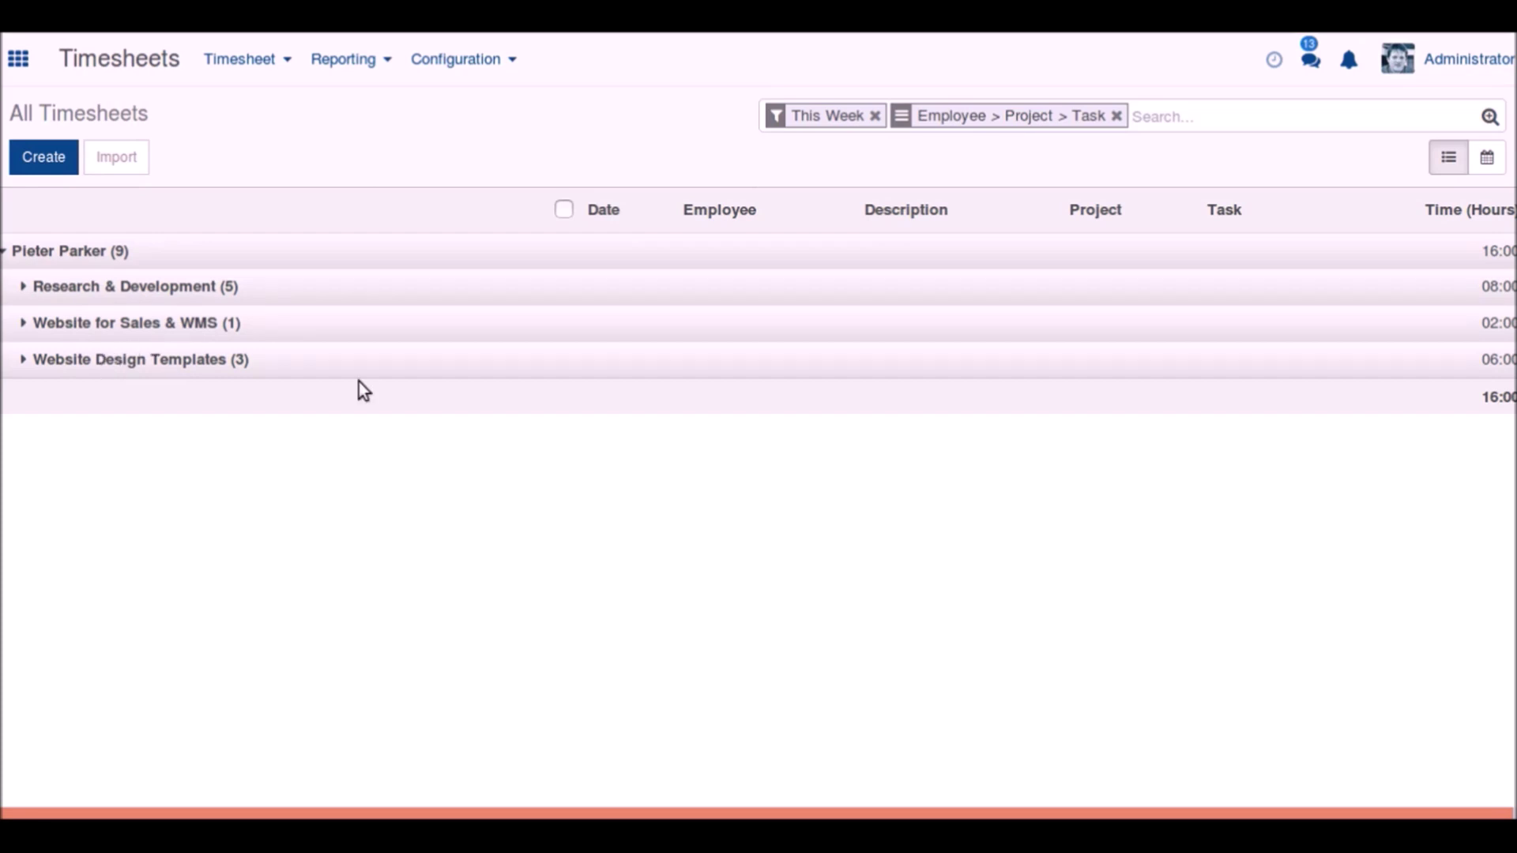
Return to My Timesheets and show the nine This Week entries as a list.
{"action": "left_click", "coordinate": [241, 60]}
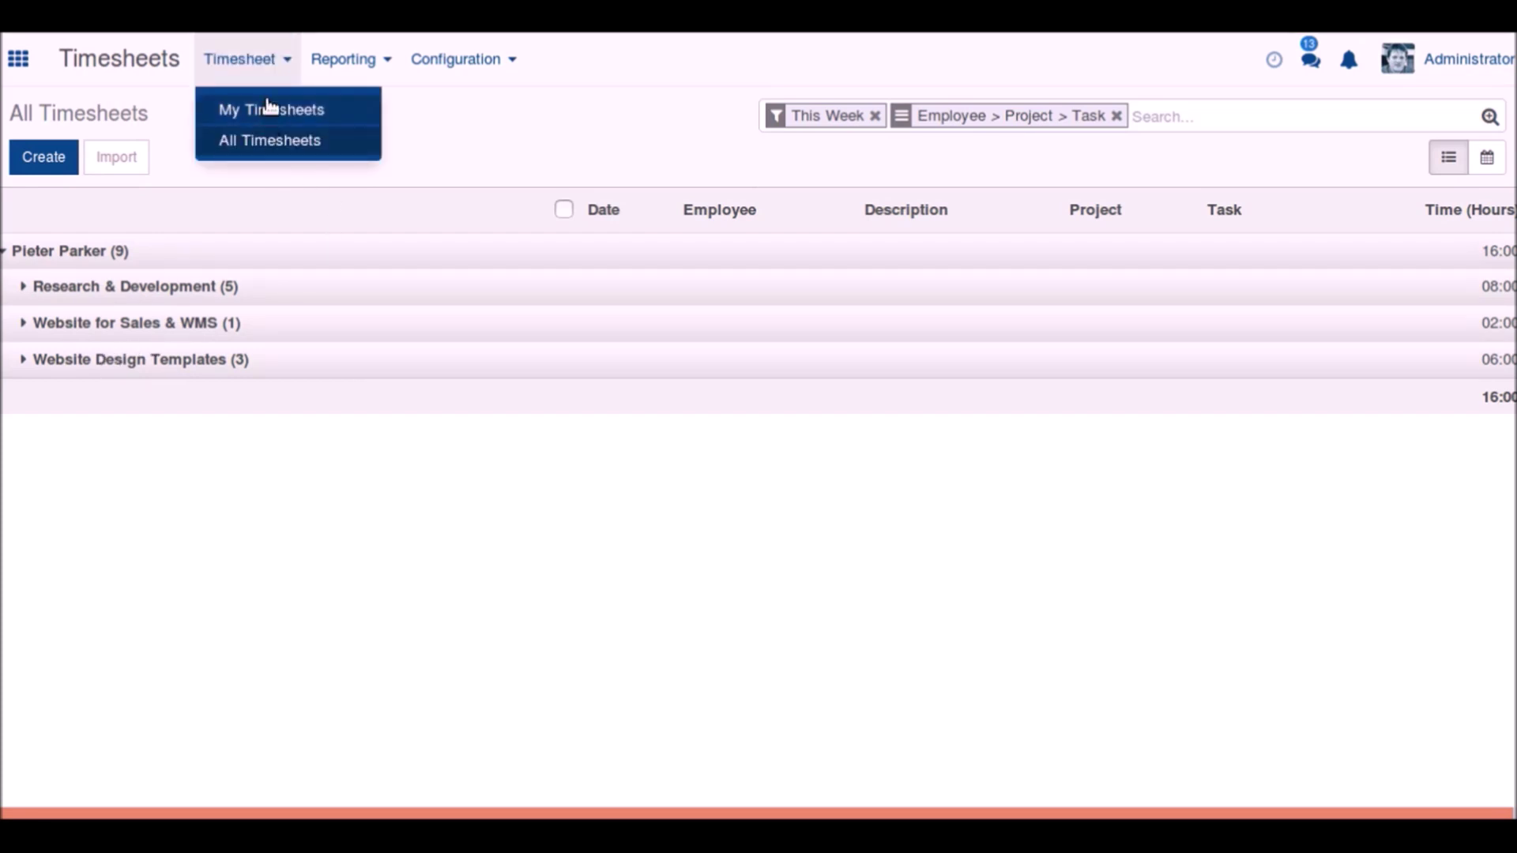
{"action": "left_click", "coordinate": [266, 107]}
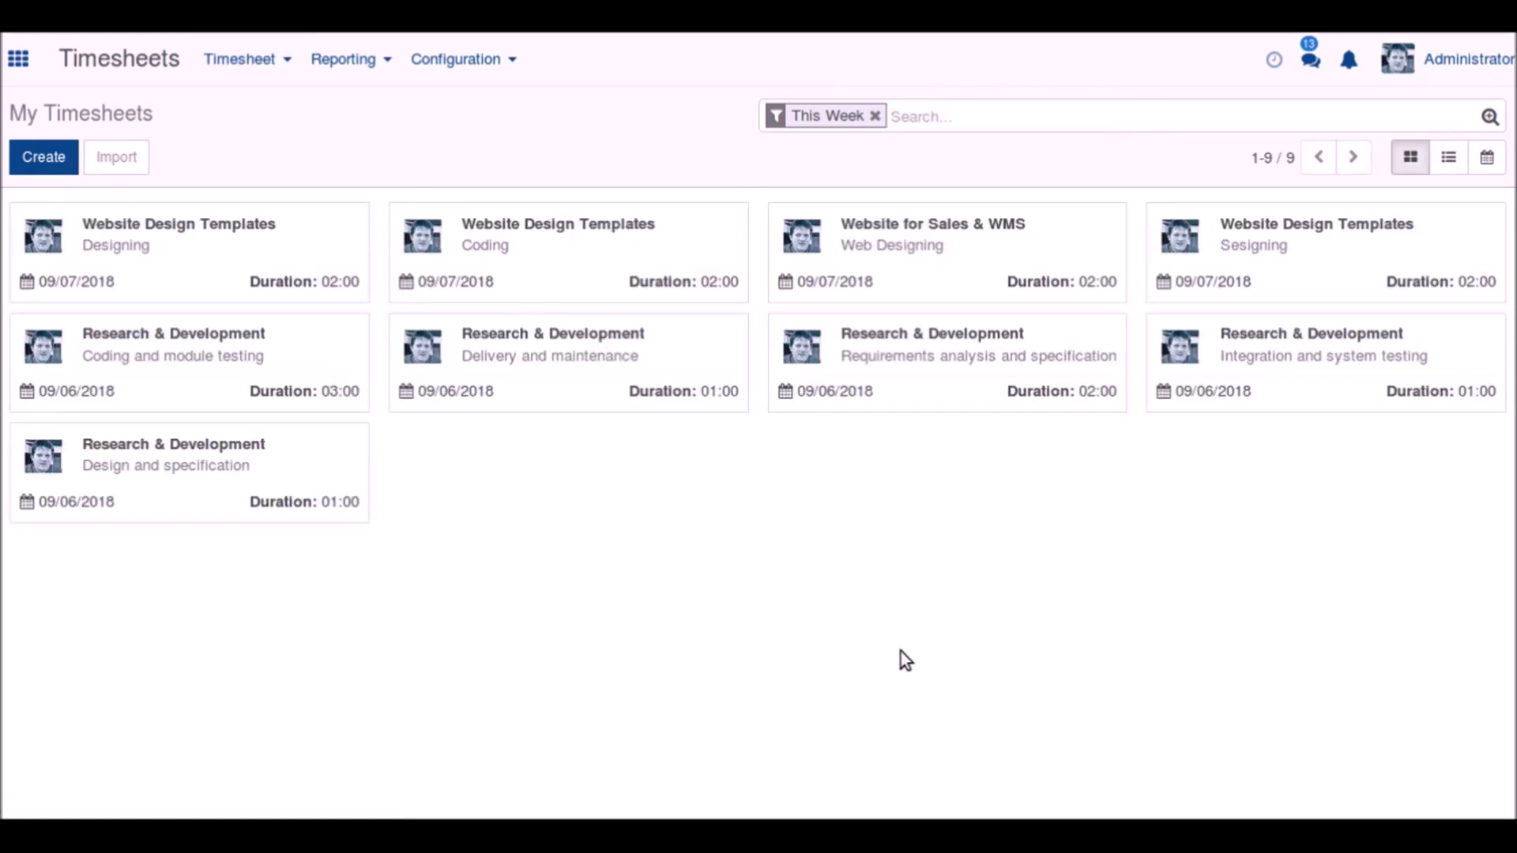
{"action": "left_click", "coordinate": [1448, 158]}
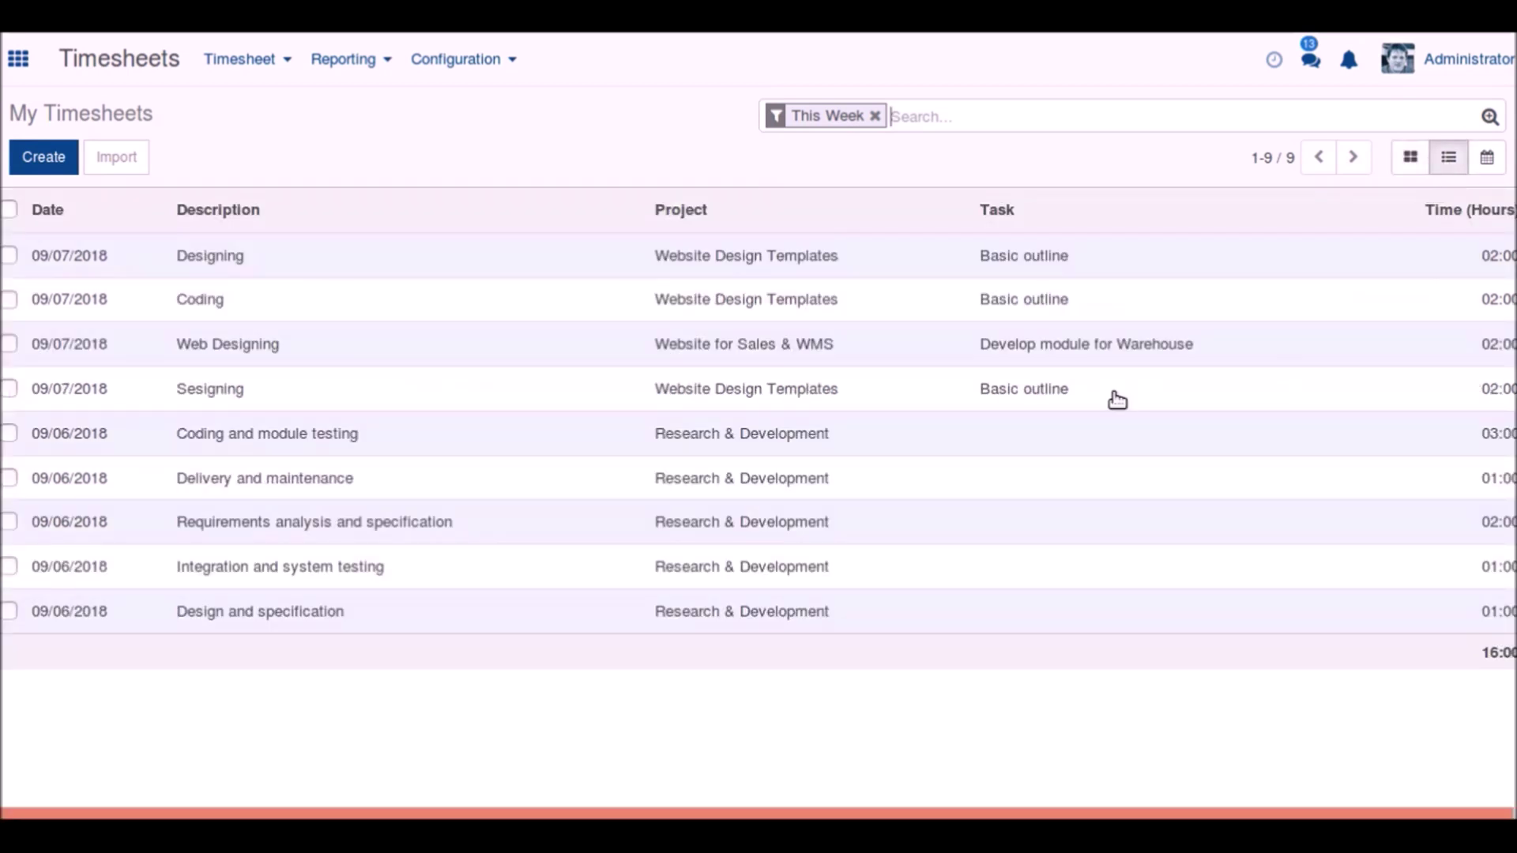
Switch My Timesheets to the Week 36 calendar view.
{"action": "left_click", "coordinate": [1480, 159]}
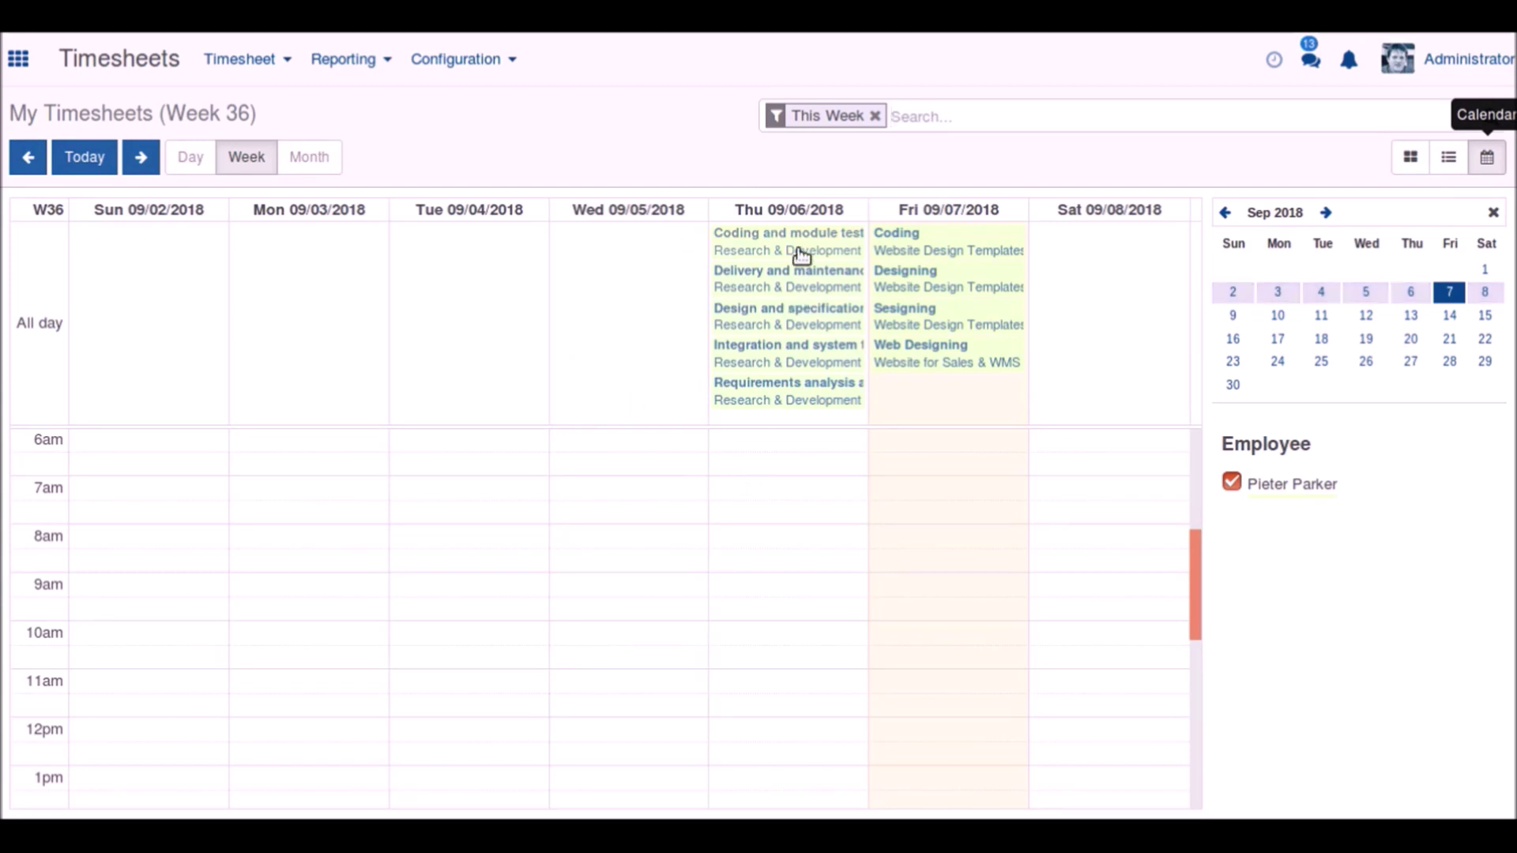